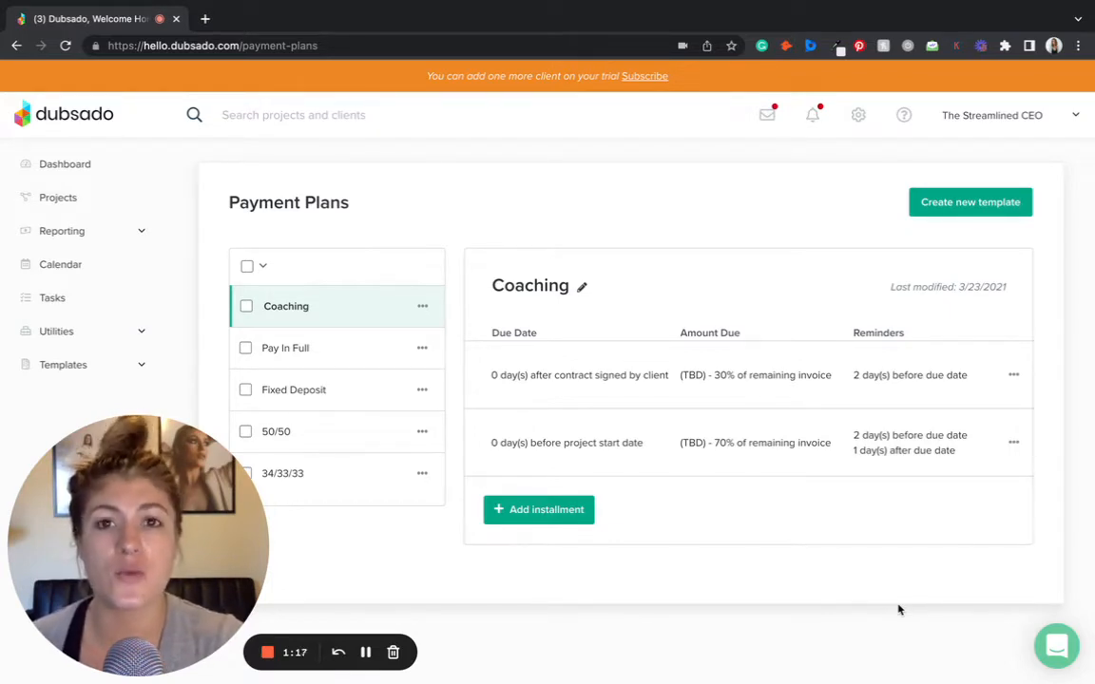
# - Open Payment Plans under Templates and create a new payment plan template
pyautogui.click(81, 366)
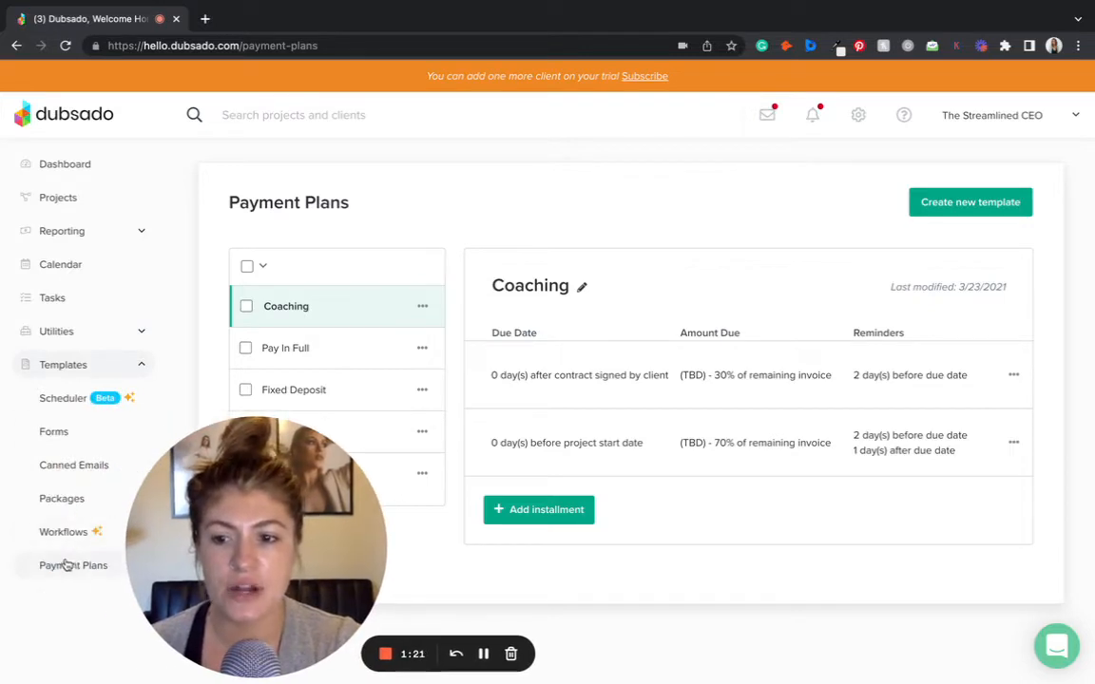
pyautogui.moveTo(233, 532); pyautogui.dragTo(116, 532)
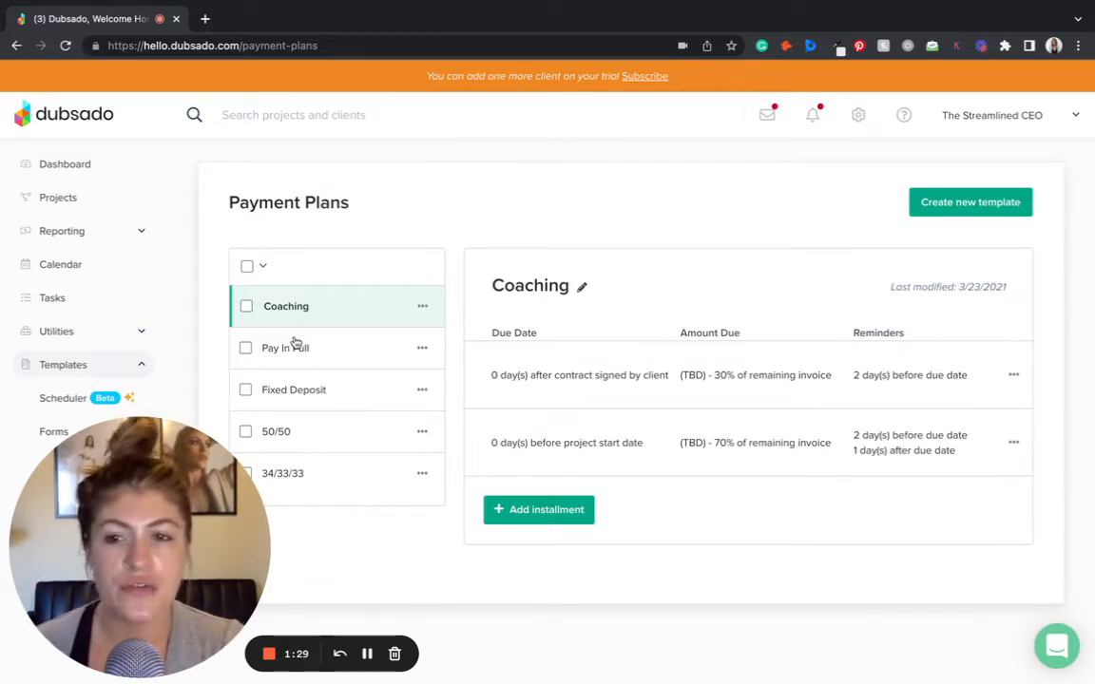
pyautogui.click(944, 209)
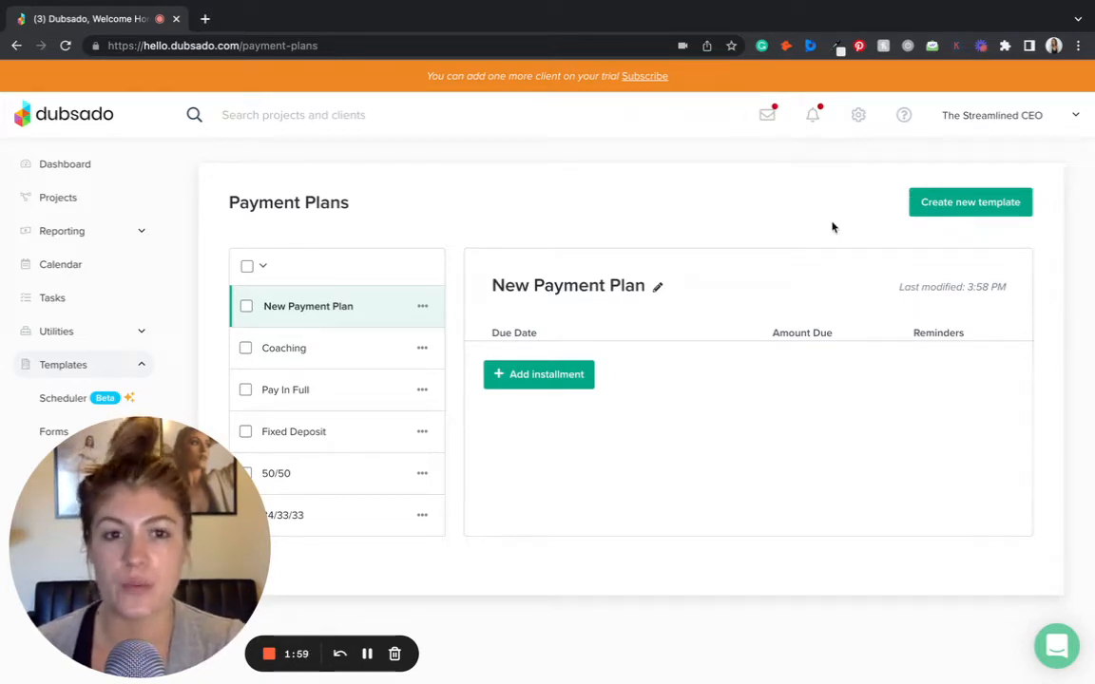
# - Add an installment to the new payment plan and open its due date settings
pyautogui.click(526, 378)
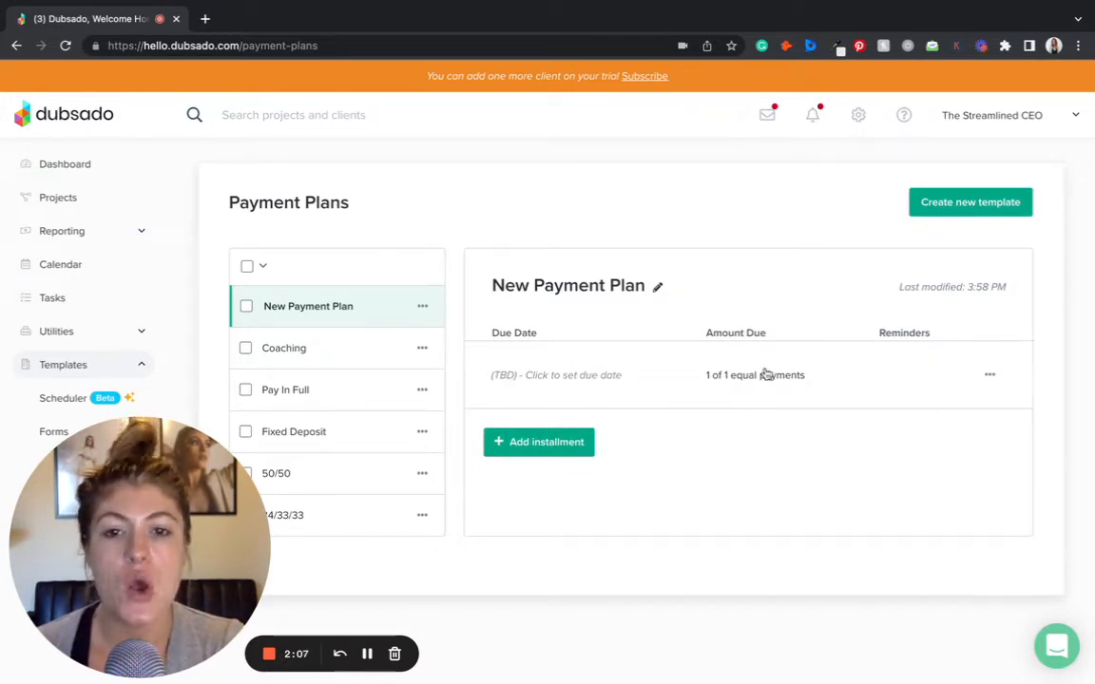
pyautogui.click(547, 380)
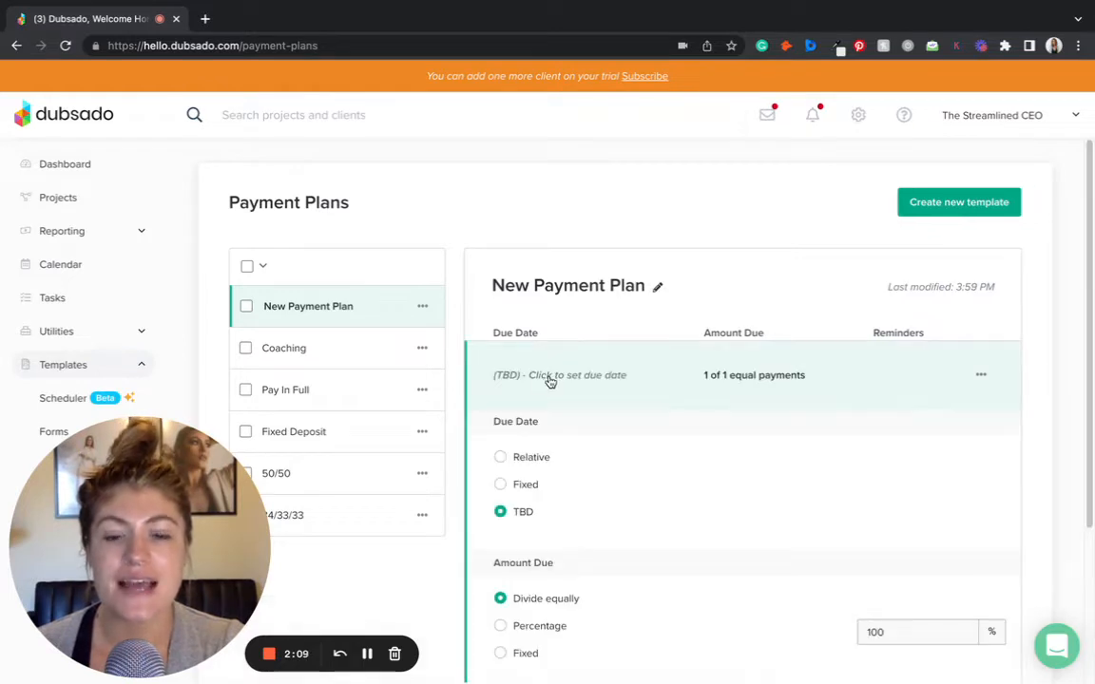
pyautogui.scroll(-2, 668, 410)
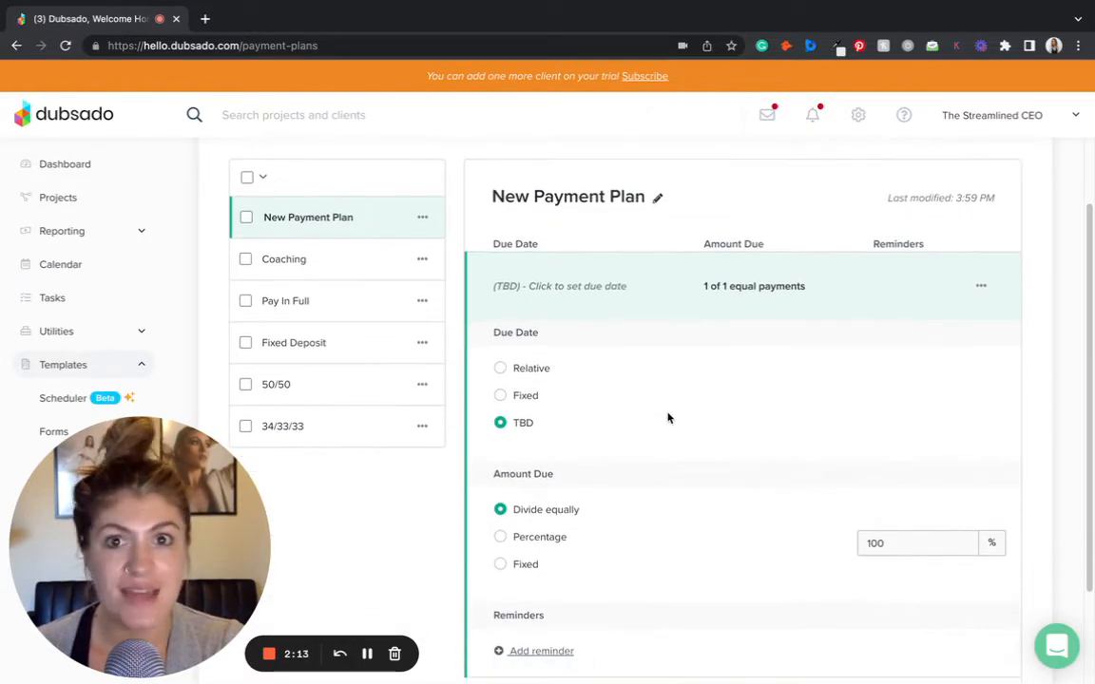
pyautogui.scroll(-1, 667, 418)
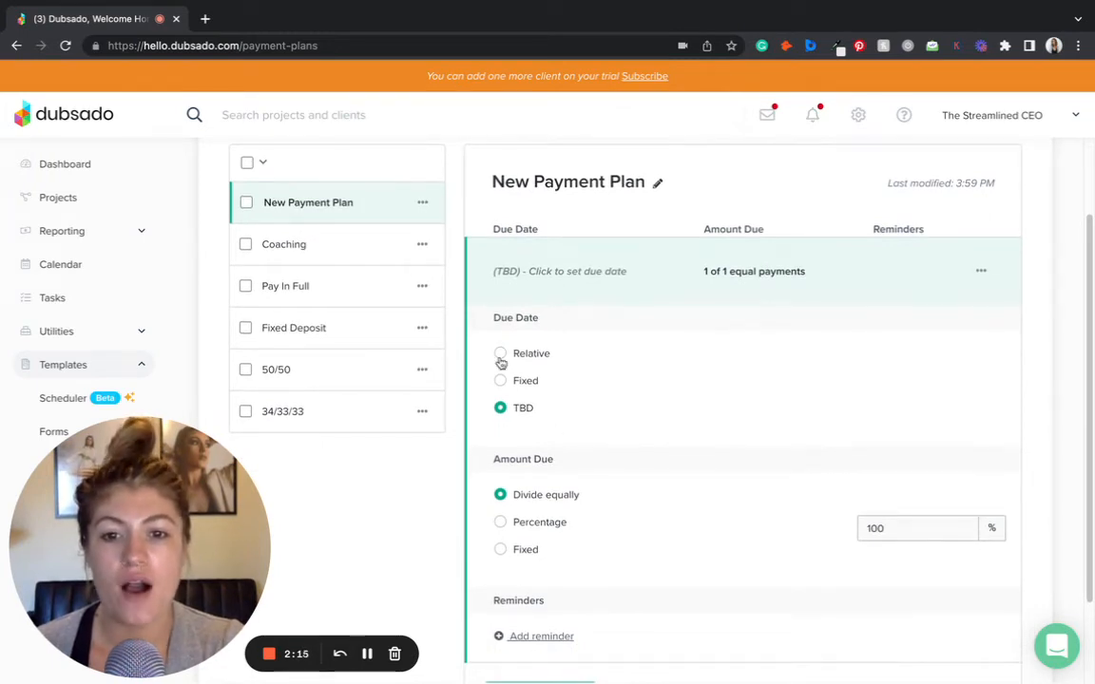
pyautogui.click(532, 357)
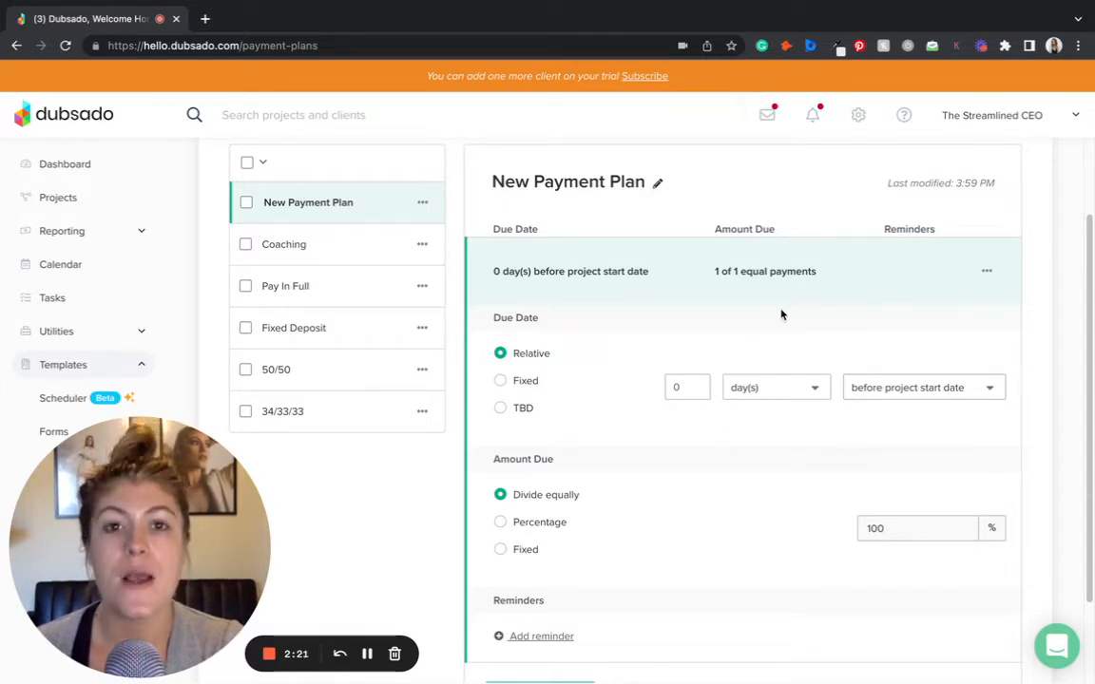
pyautogui.click(885, 392)
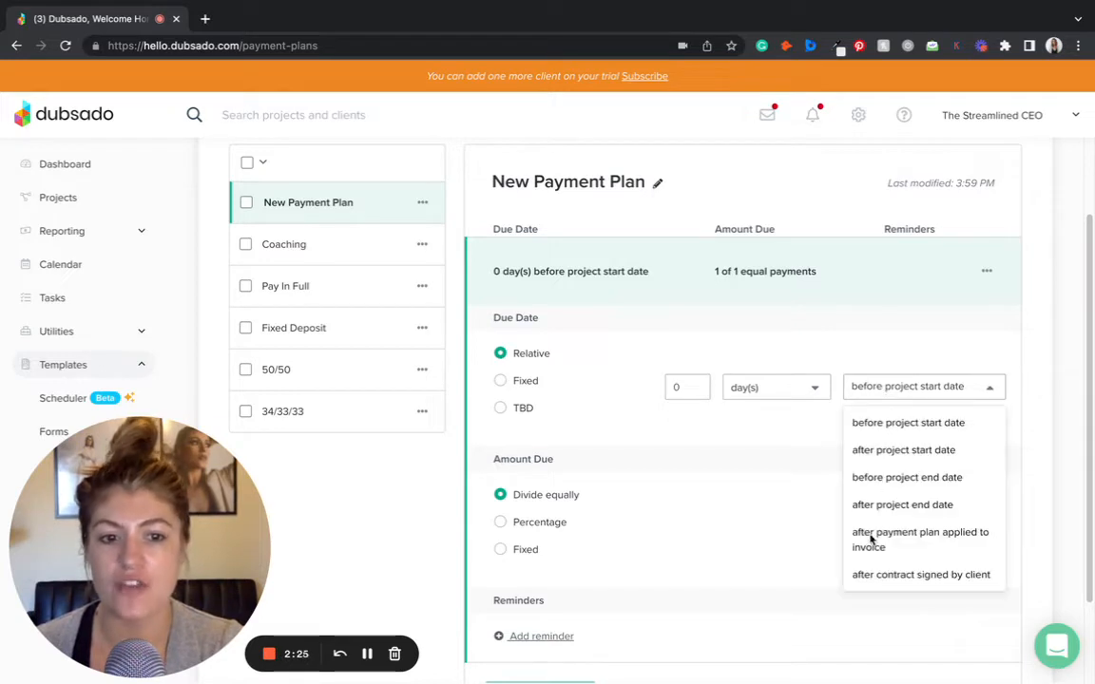
pyautogui.click(868, 391)
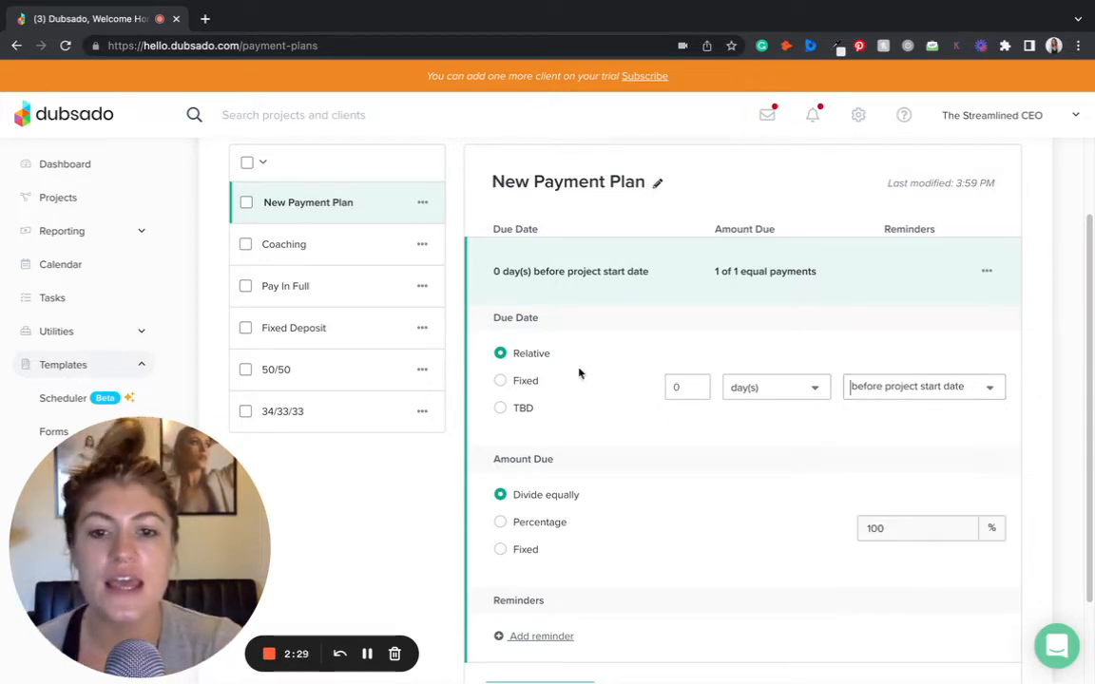
pyautogui.click(500, 380)
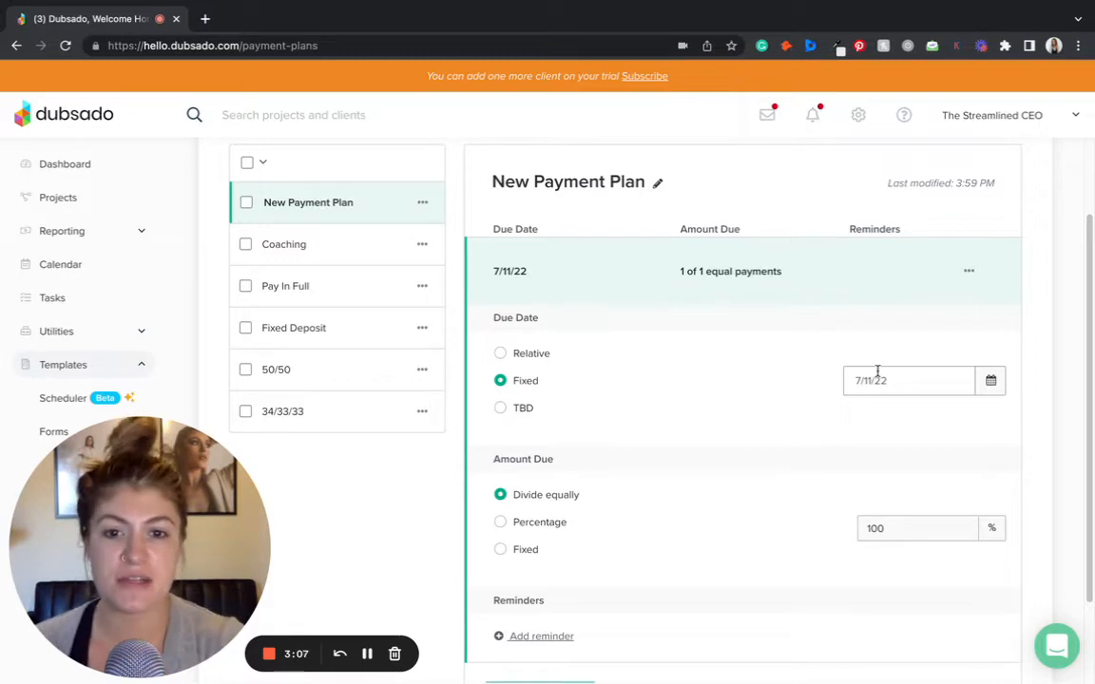
pyautogui.click(516, 411)
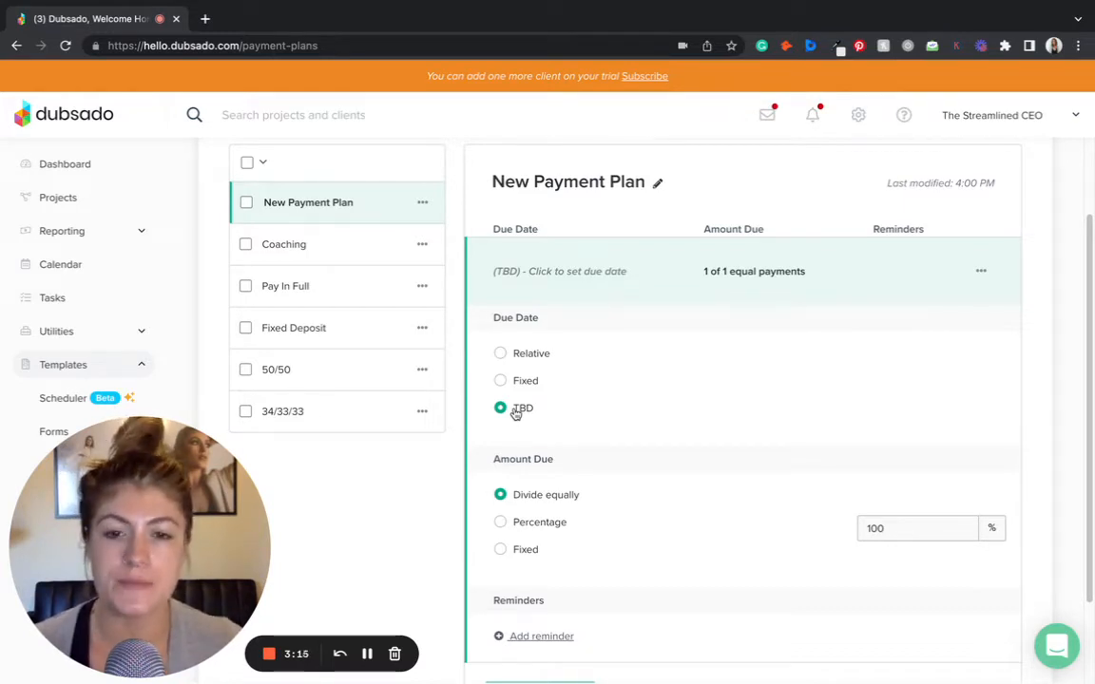
# - Set the first installment's due date to Relative, 0 days after contract signed by client
pyautogui.click(505, 355)
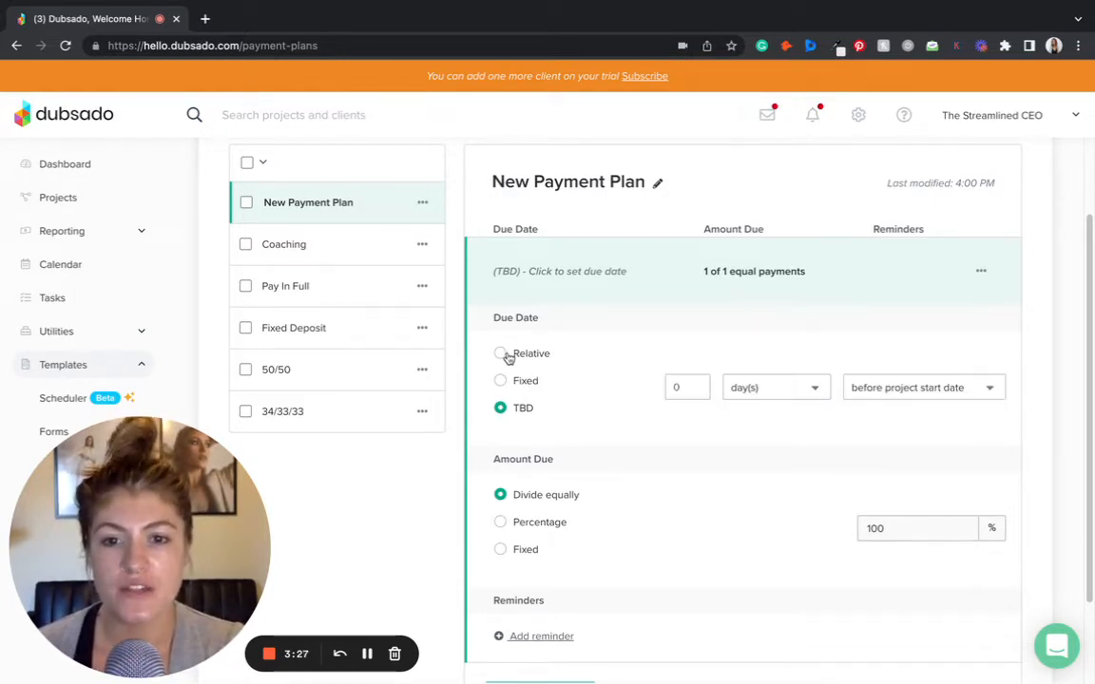
pyautogui.click(866, 396)
pyautogui.click(919, 575)
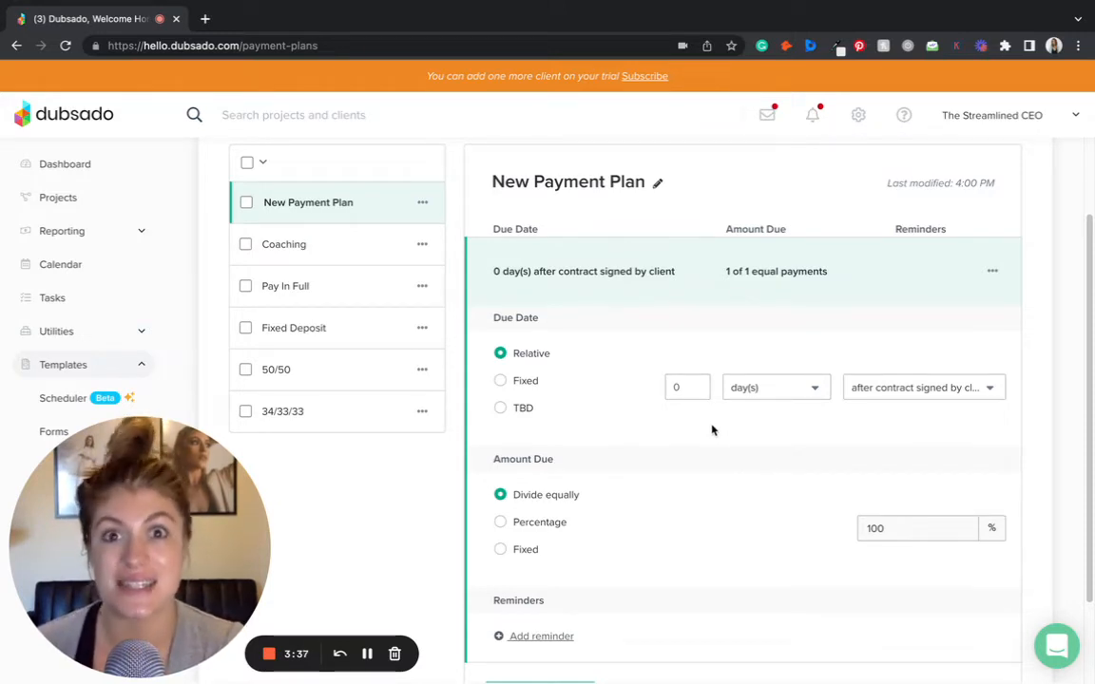
# - Set the first installment's amount due to a percentage of 60
pyautogui.scroll(-1, 712, 430)
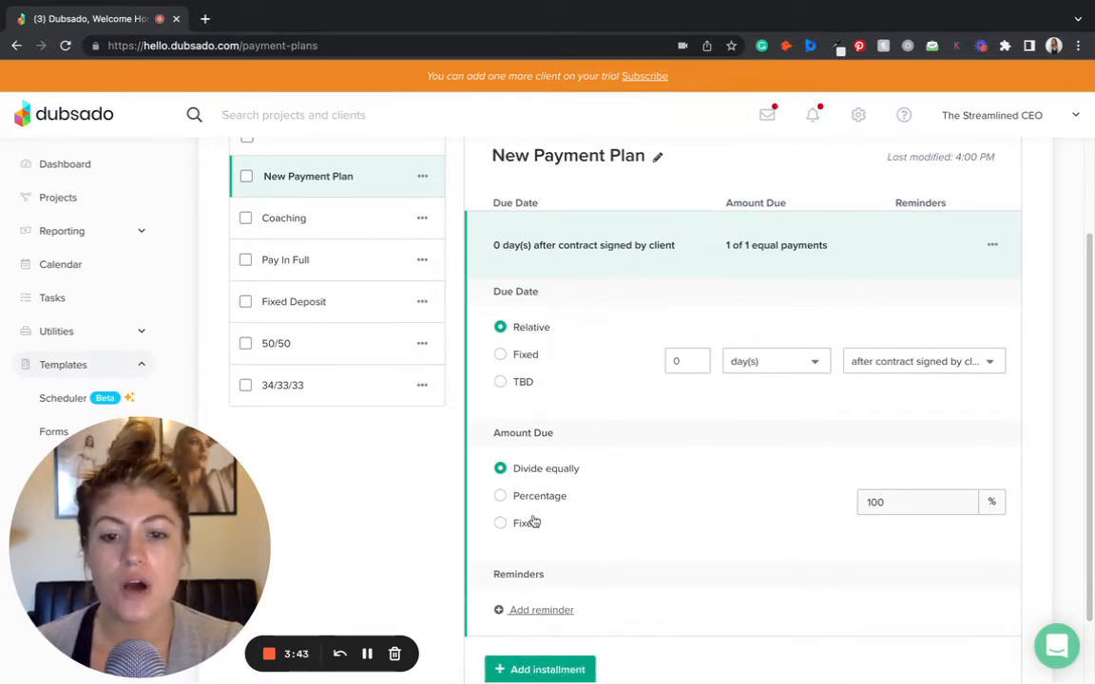
pyautogui.scroll(-3, 542, 518)
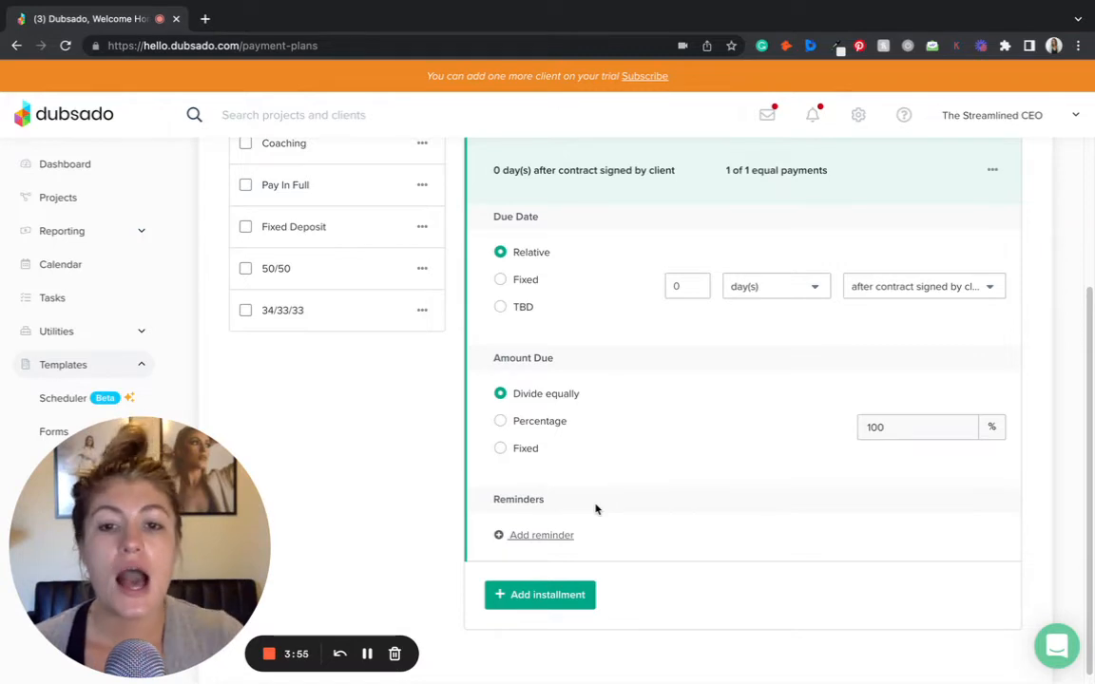
pyautogui.click(540, 427)
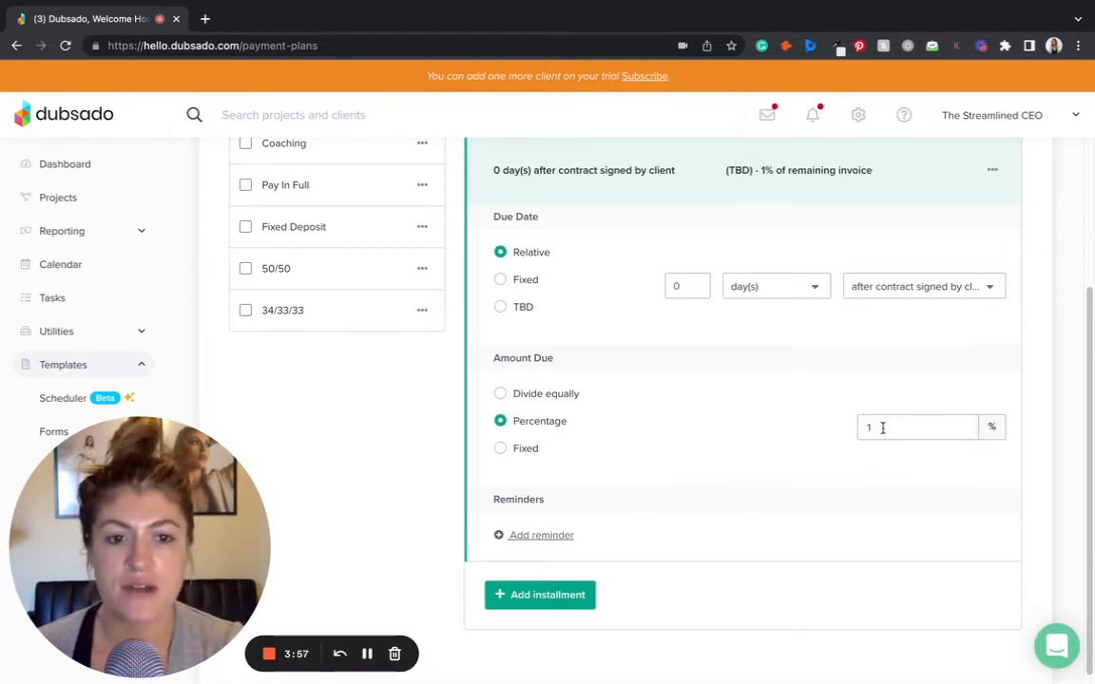
pyautogui.moveTo(883, 428); pyautogui.dragTo(862, 427)
pyautogui.write('6')
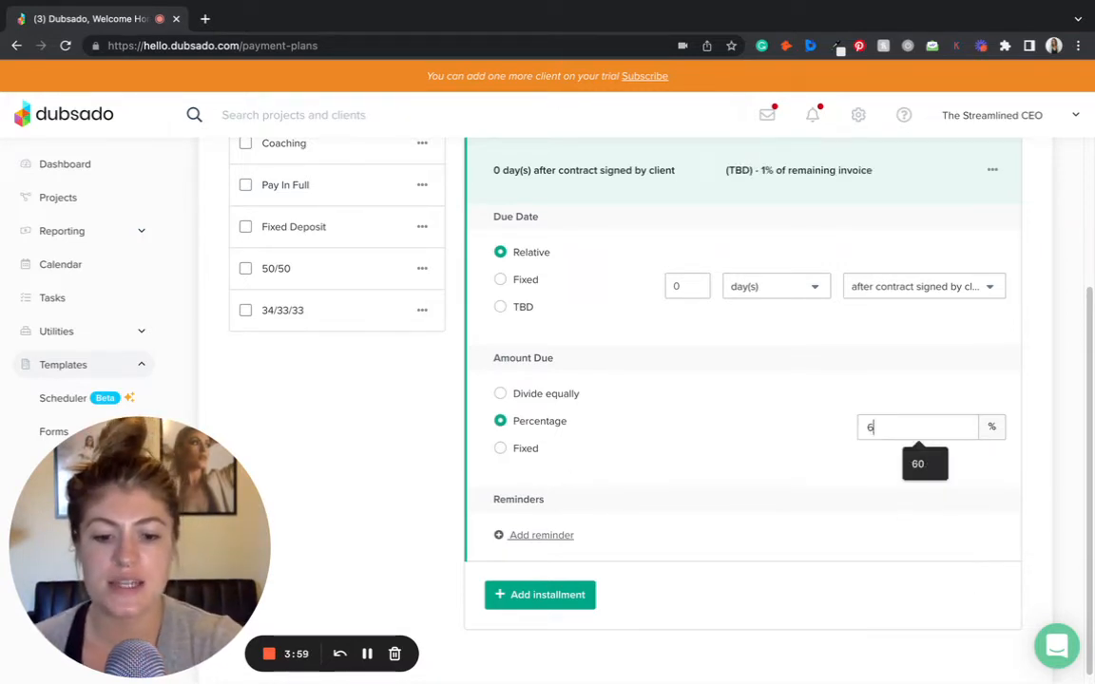
pyautogui.write('0')
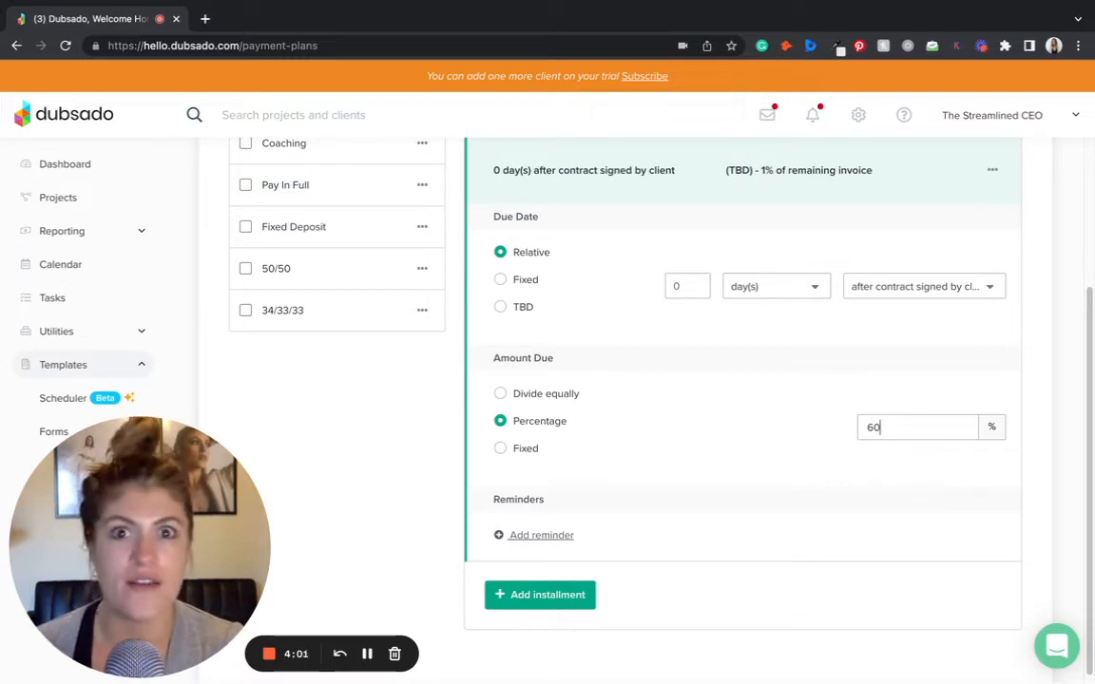
# - Switch the first installment's amount due to Fixed, then back to Divide equally
pyautogui.doubleClick(886, 427)
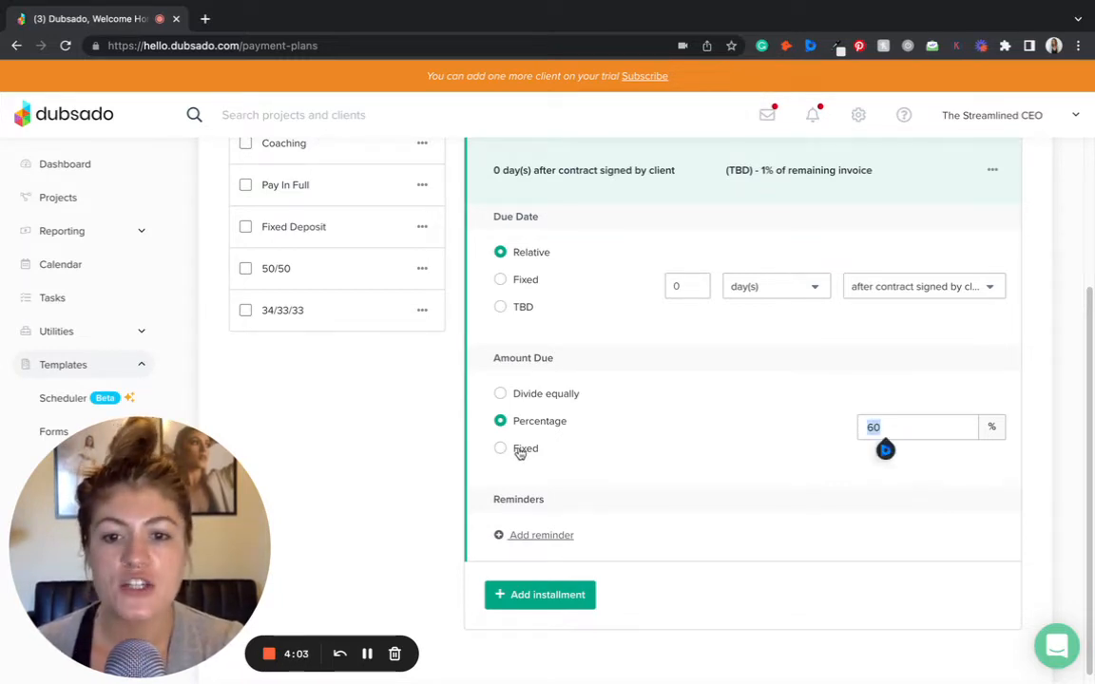
pyautogui.click(518, 451)
pyautogui.doubleClick(895, 425)
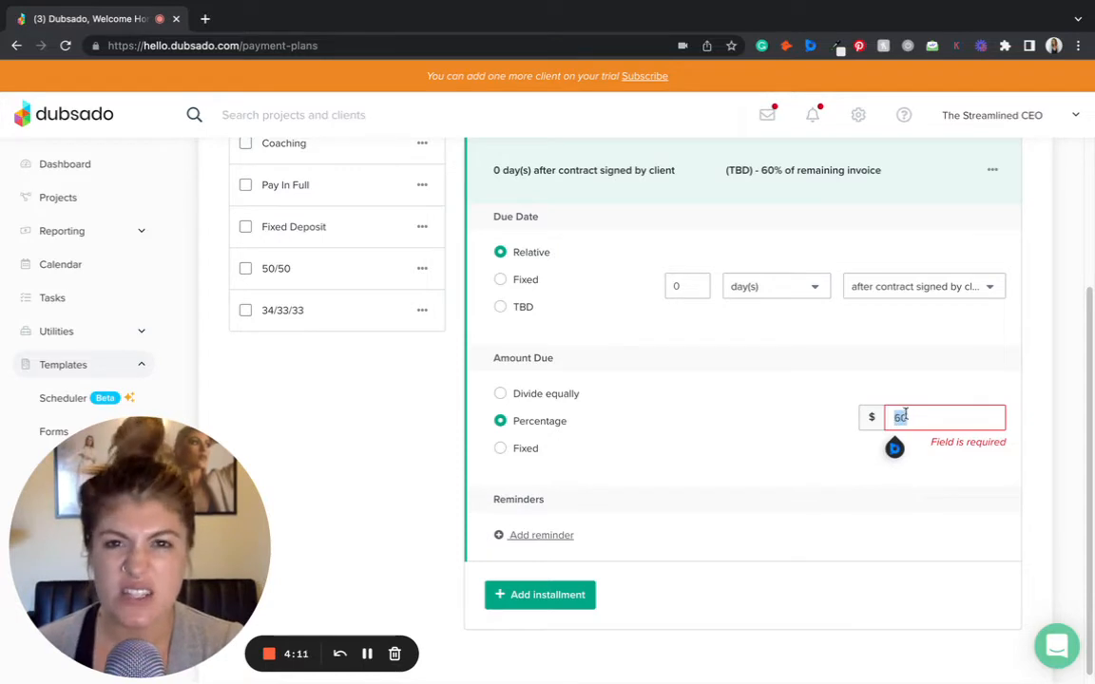
pyautogui.click(525, 401)
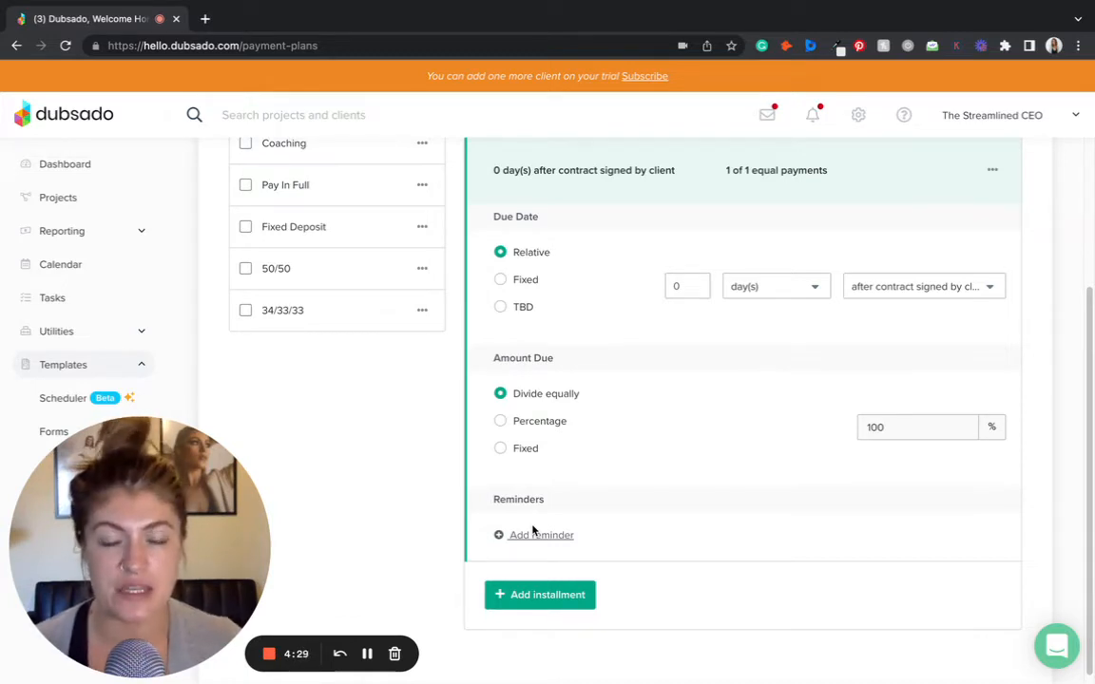
# - Add a second installment and open its due date settings
pyautogui.click(526, 595)
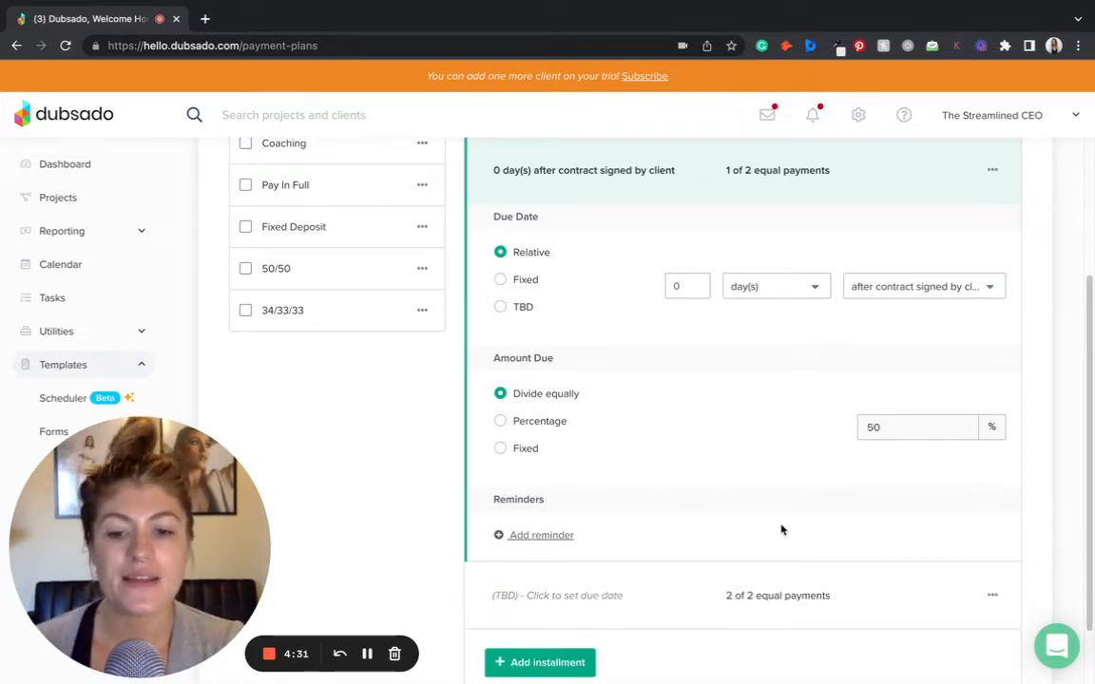
pyautogui.click(616, 526)
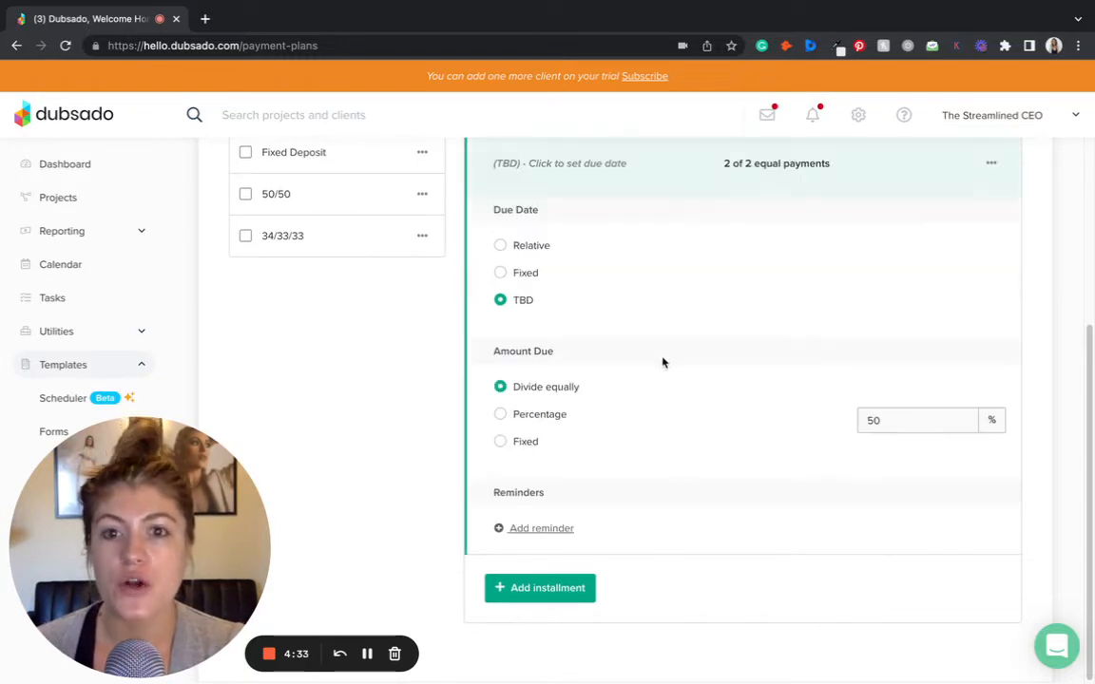
pyautogui.scroll(2, 664, 363)
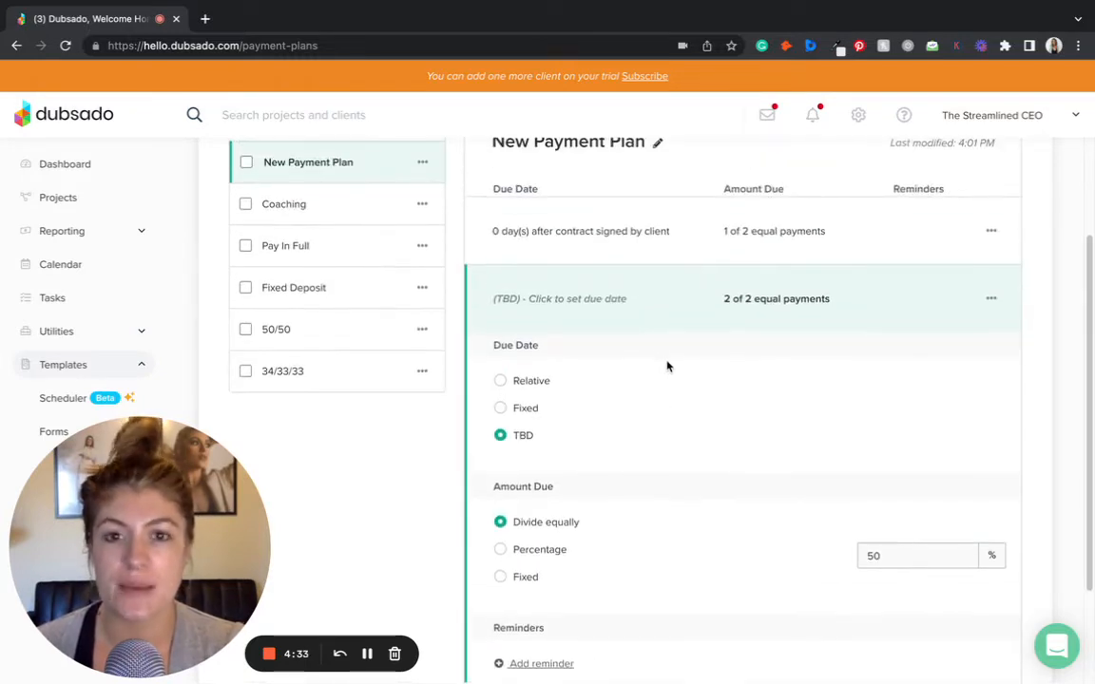
# - Try setting the second installment due 1 day after project end date, then revert to TBD
pyautogui.click(527, 382)
pyautogui.click(701, 411)
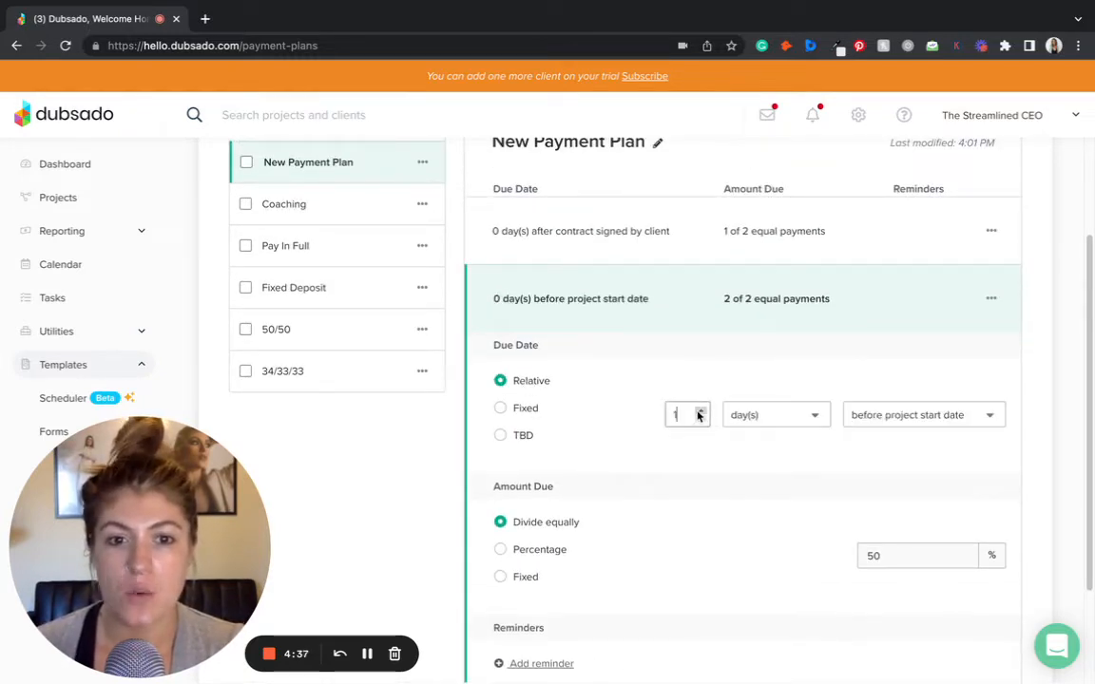
pyautogui.click(849, 418)
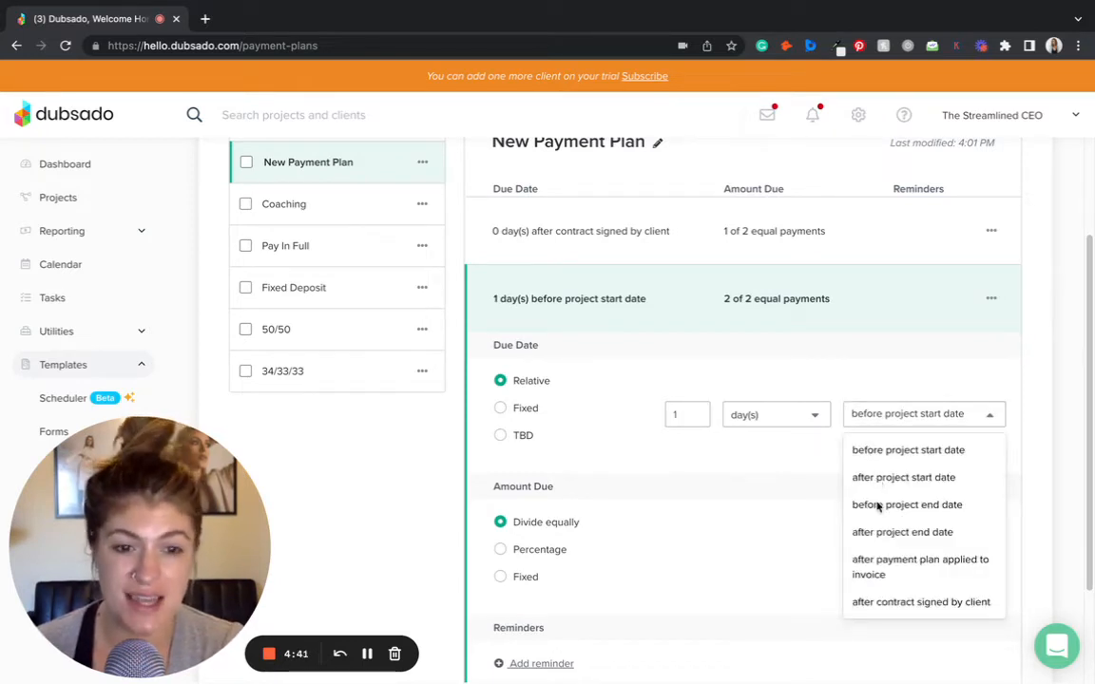
pyautogui.click(875, 532)
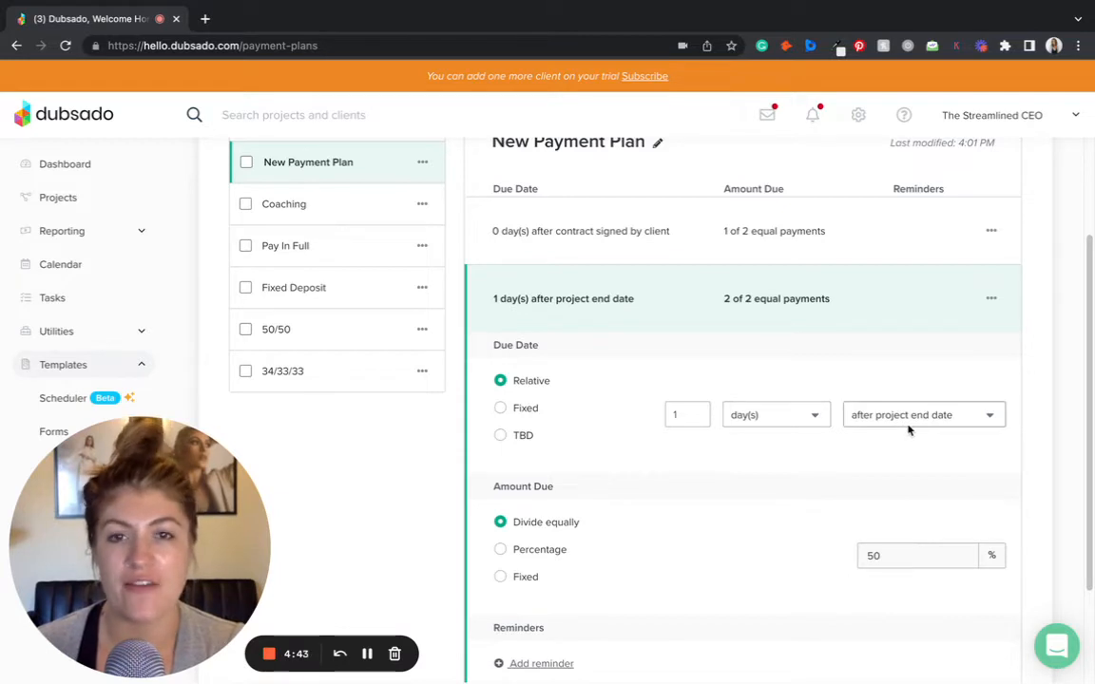
pyautogui.click(501, 436)
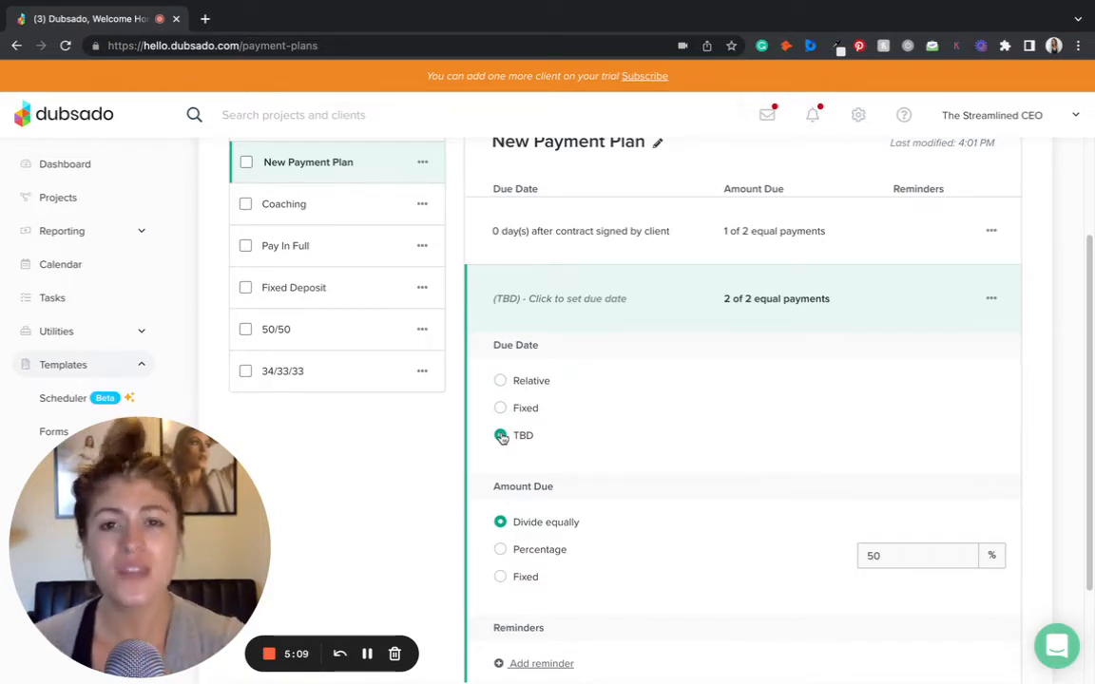
# - Set the second installment's due date to Relative, 1 day before project end date
pyautogui.click(500, 380)
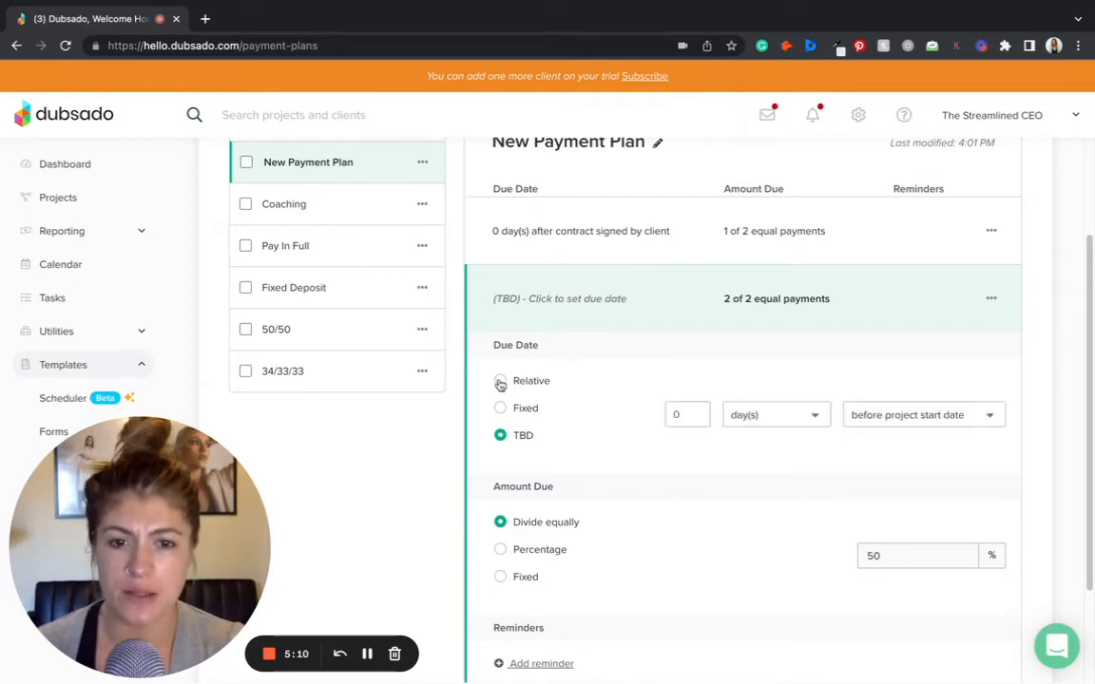
pyautogui.click(701, 414)
pyautogui.click(872, 422)
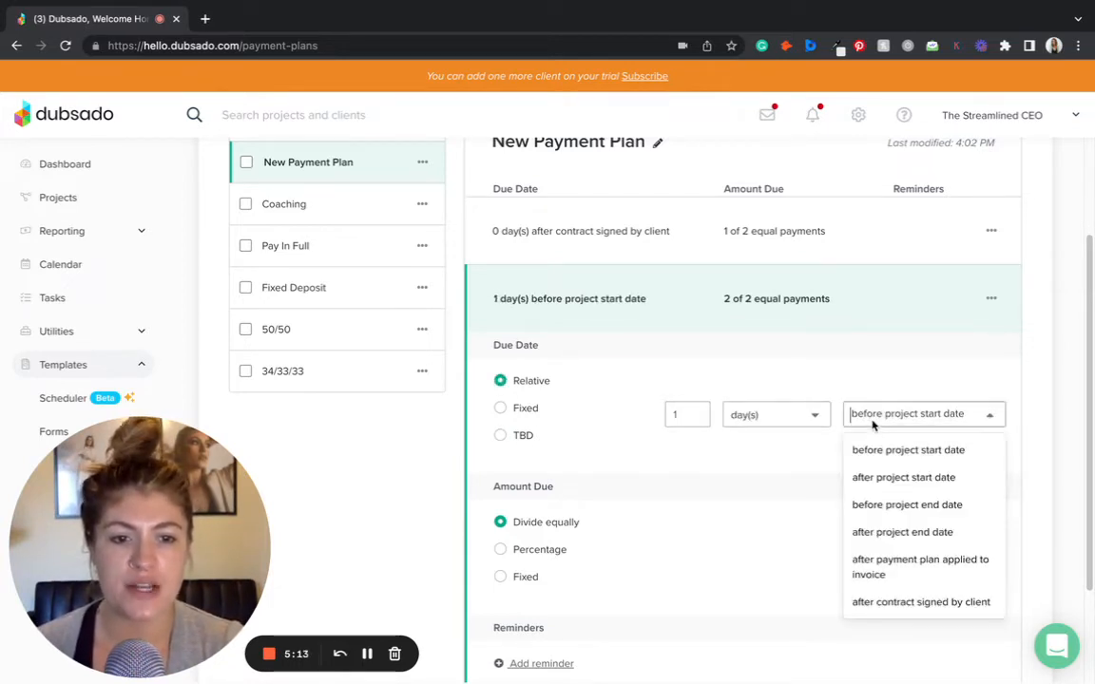
pyautogui.click(893, 504)
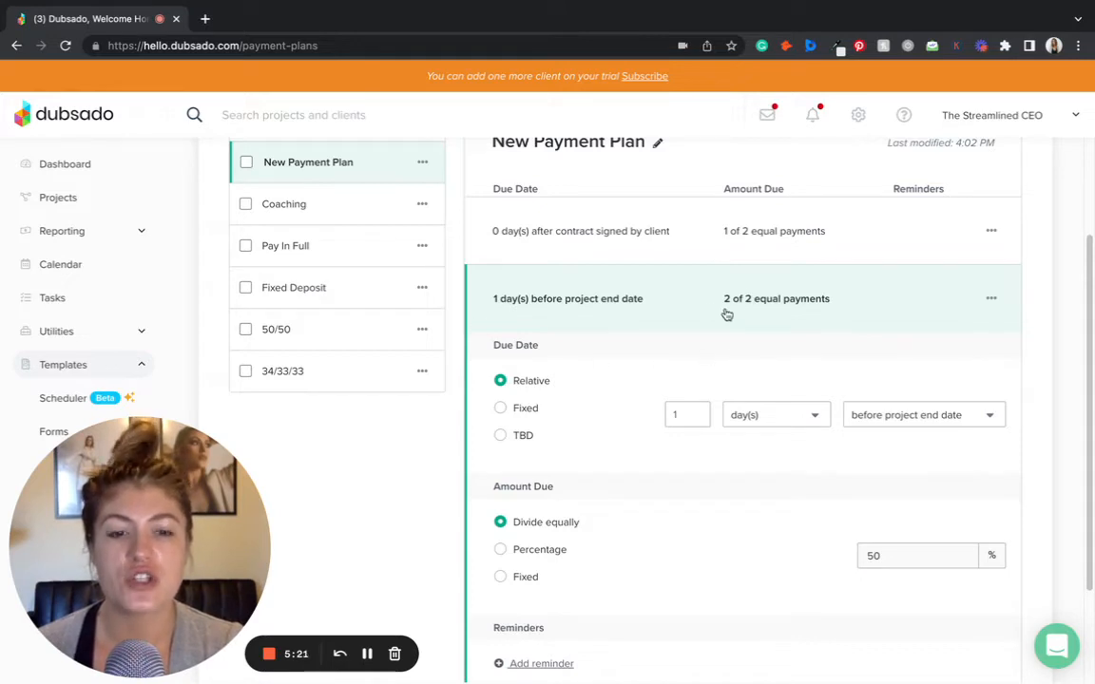
# - Add a reminder to the second installment sent 7 days before due date using the Payment Reminder - Upcoming Payment email
pyautogui.scroll(-1, 762, 440)
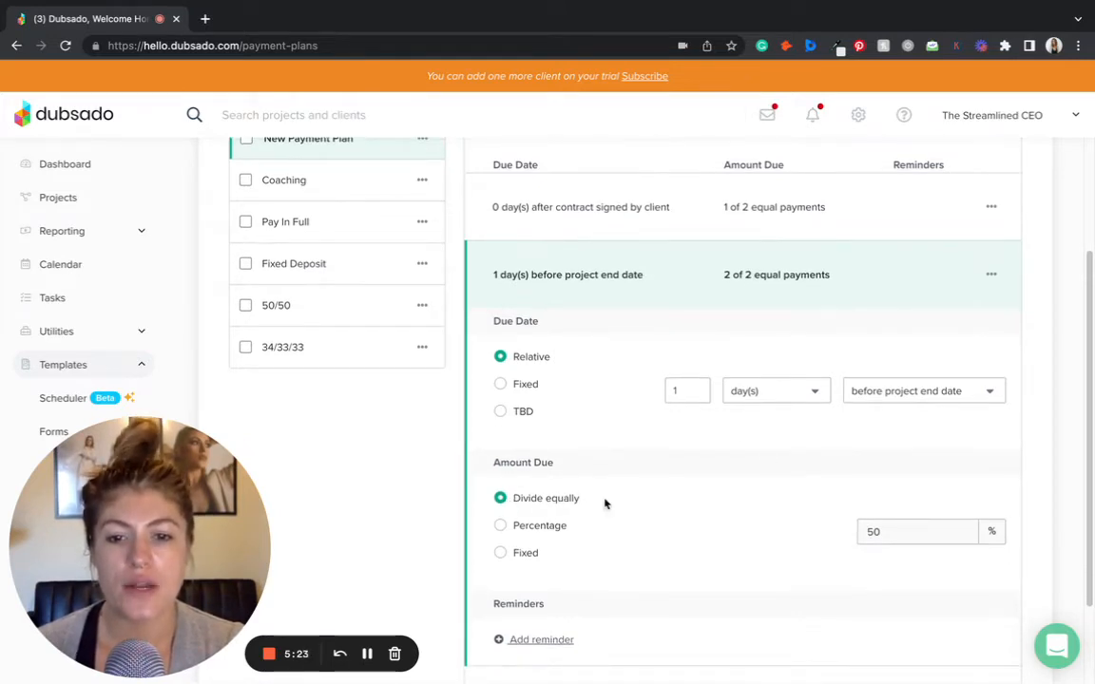
pyautogui.scroll(-2, 863, 542)
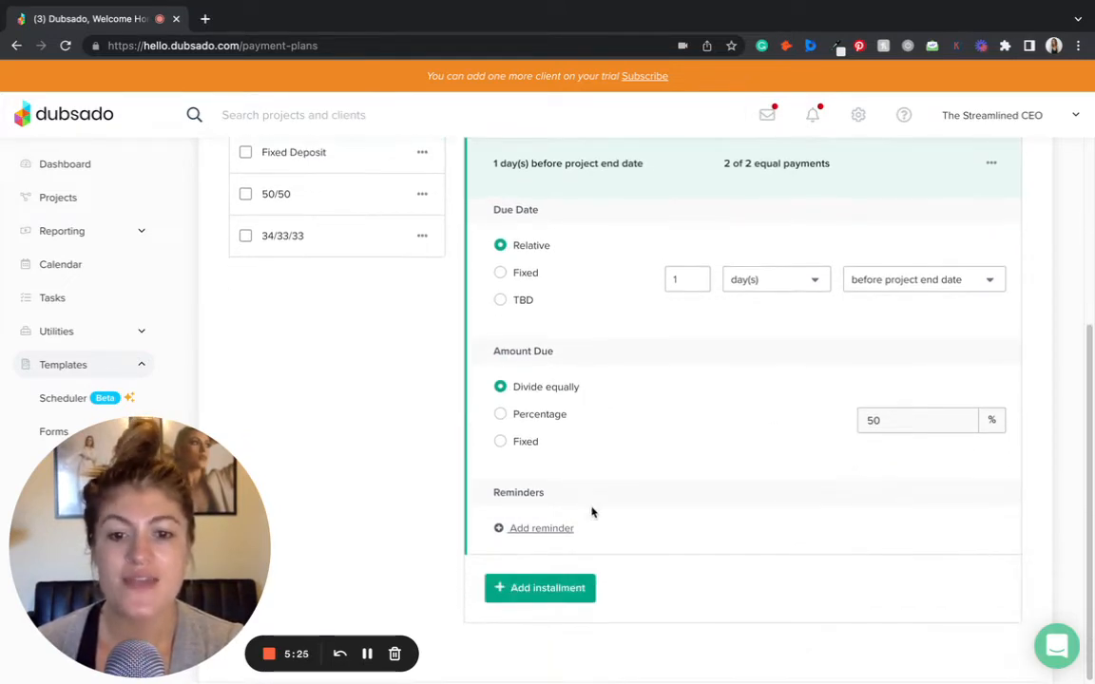
pyautogui.click(559, 532)
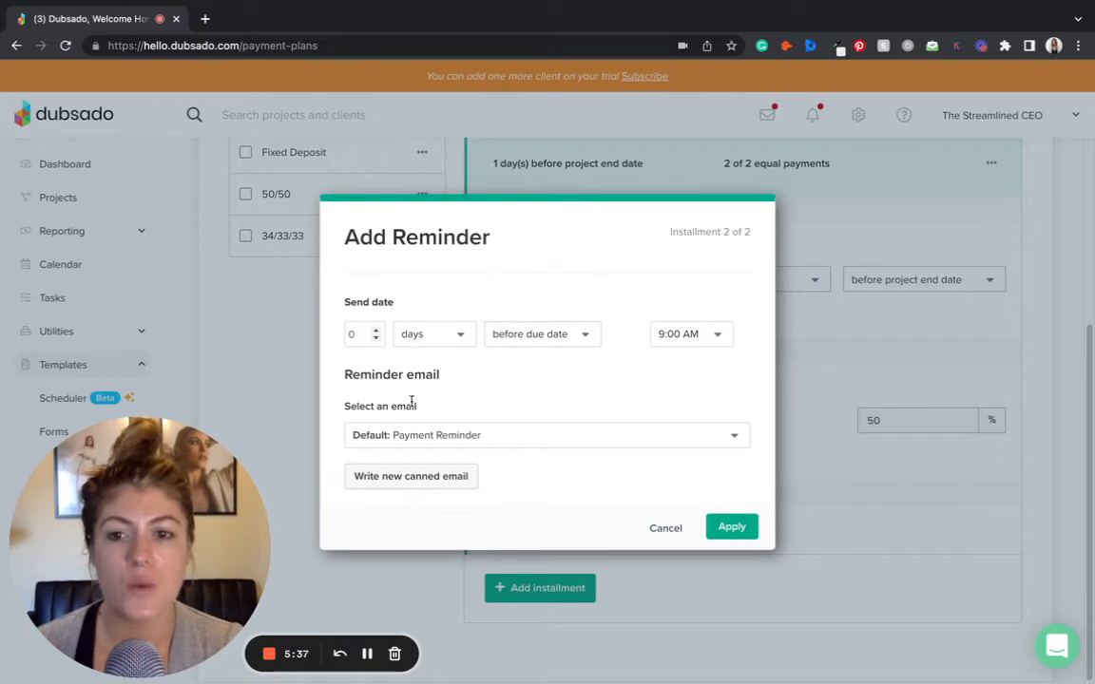
pyautogui.moveTo(356, 335); pyautogui.dragTo(335, 333)
pyautogui.write('7')
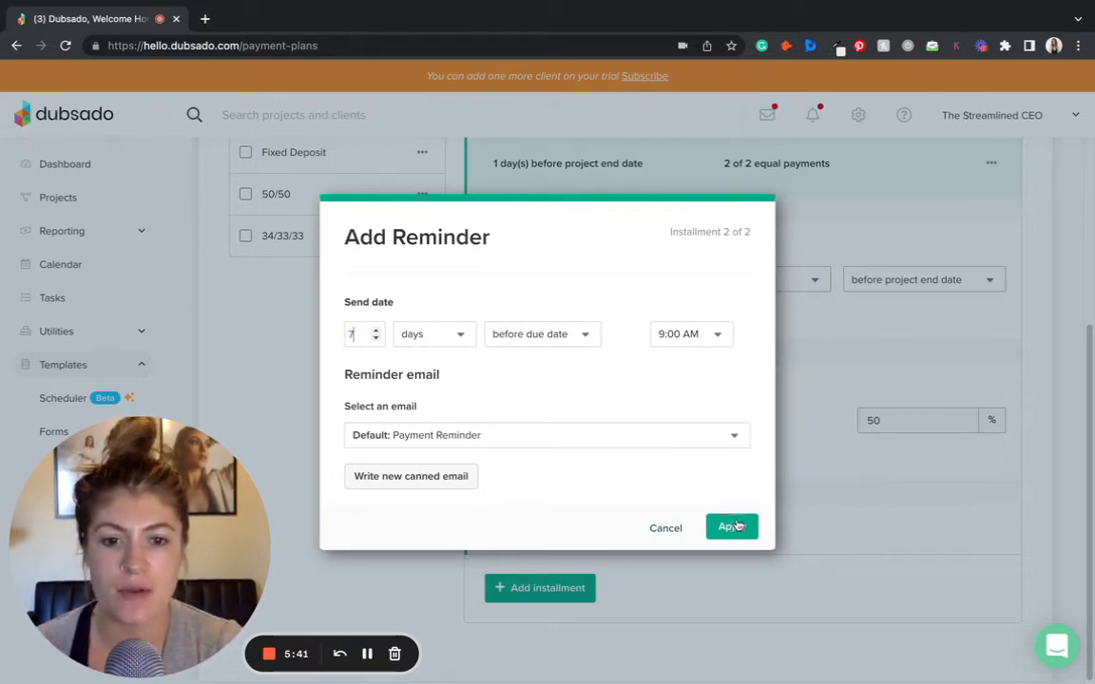
pyautogui.click(496, 432)
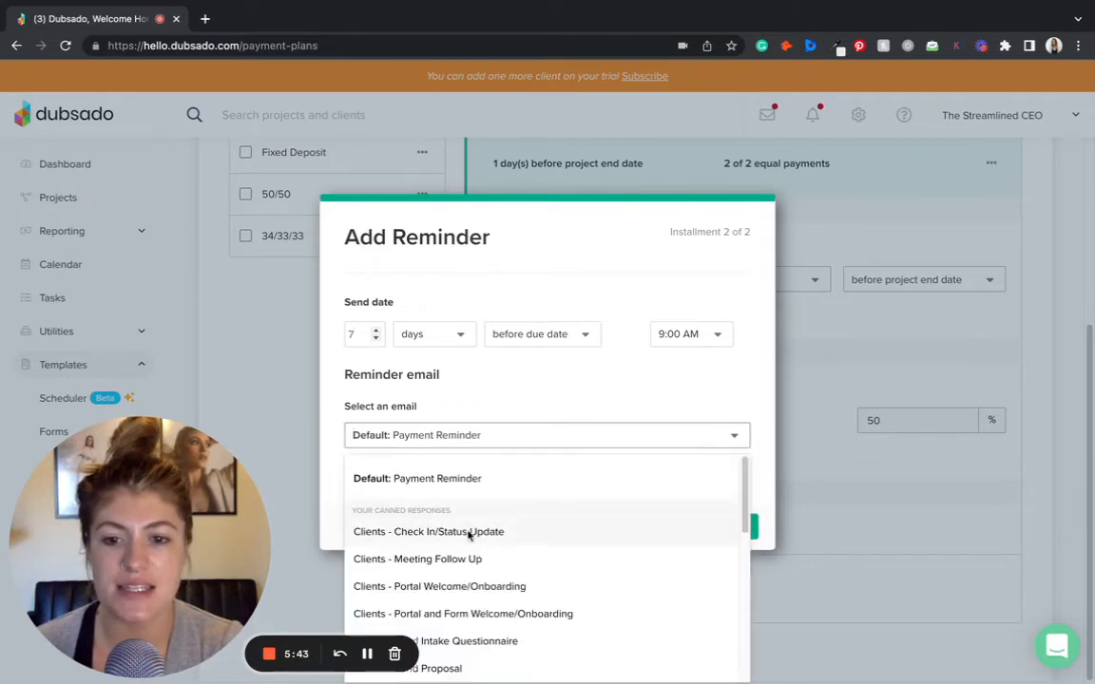
pyautogui.scroll(-5, 469, 530)
pyautogui.scroll(5, 483, 527)
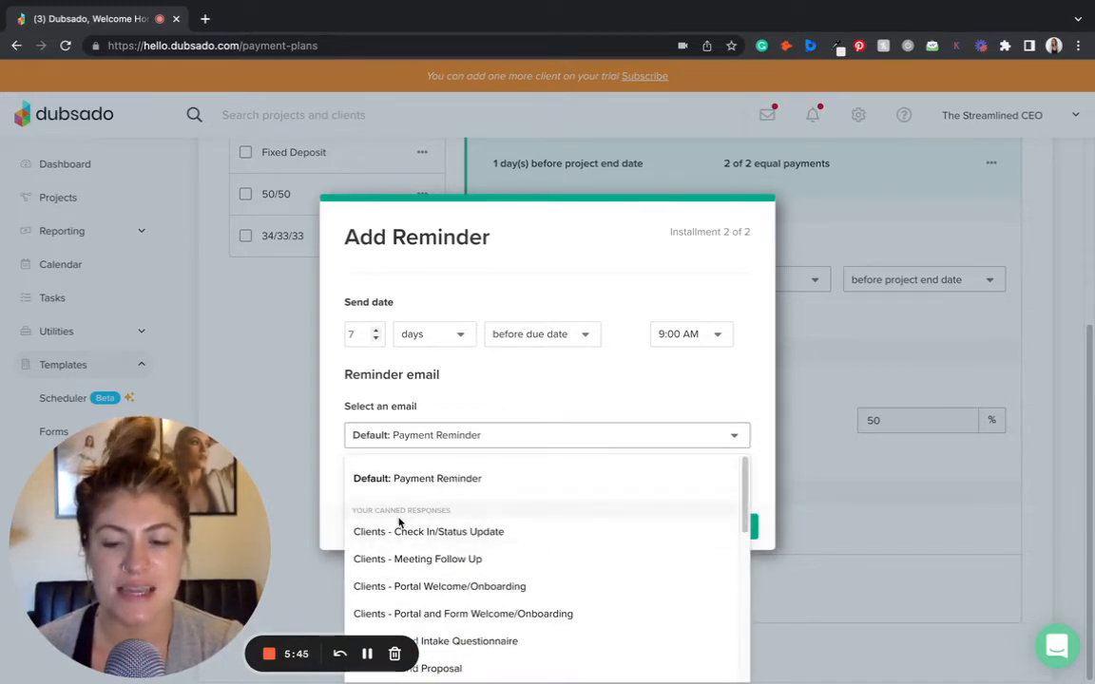
pyautogui.scroll(-5, 537, 558)
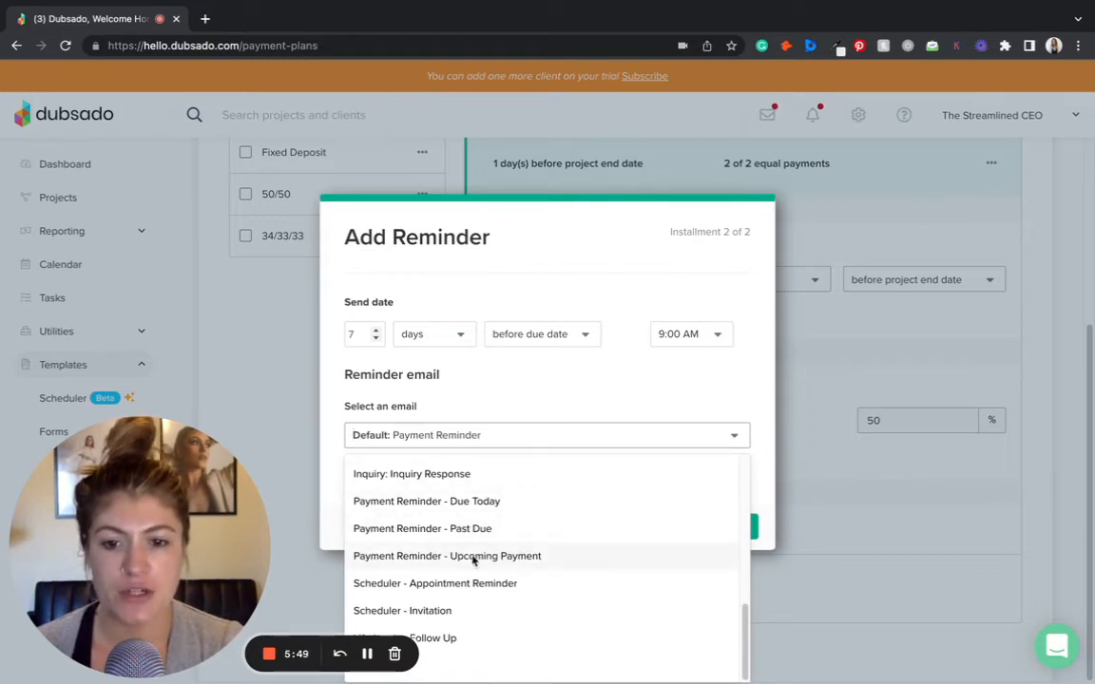
pyautogui.click(505, 558)
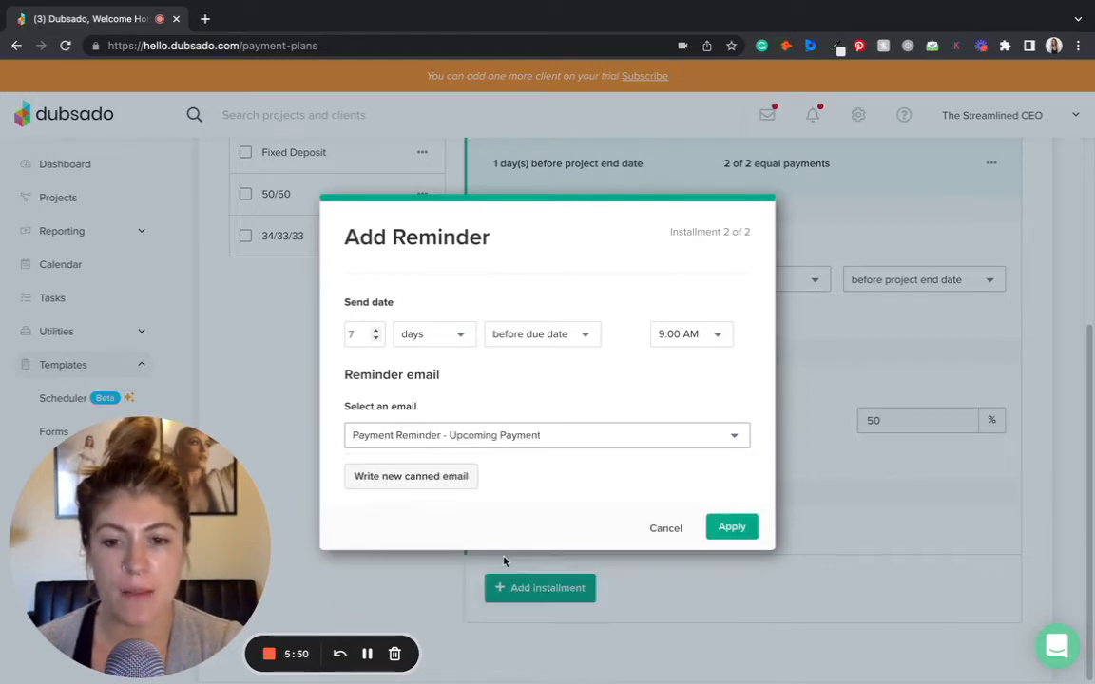
pyautogui.click(728, 528)
# - Add a second reminder sent 0 days before due date using the Payment Reminder - Due Today email
pyautogui.scroll(-1, 573, 556)
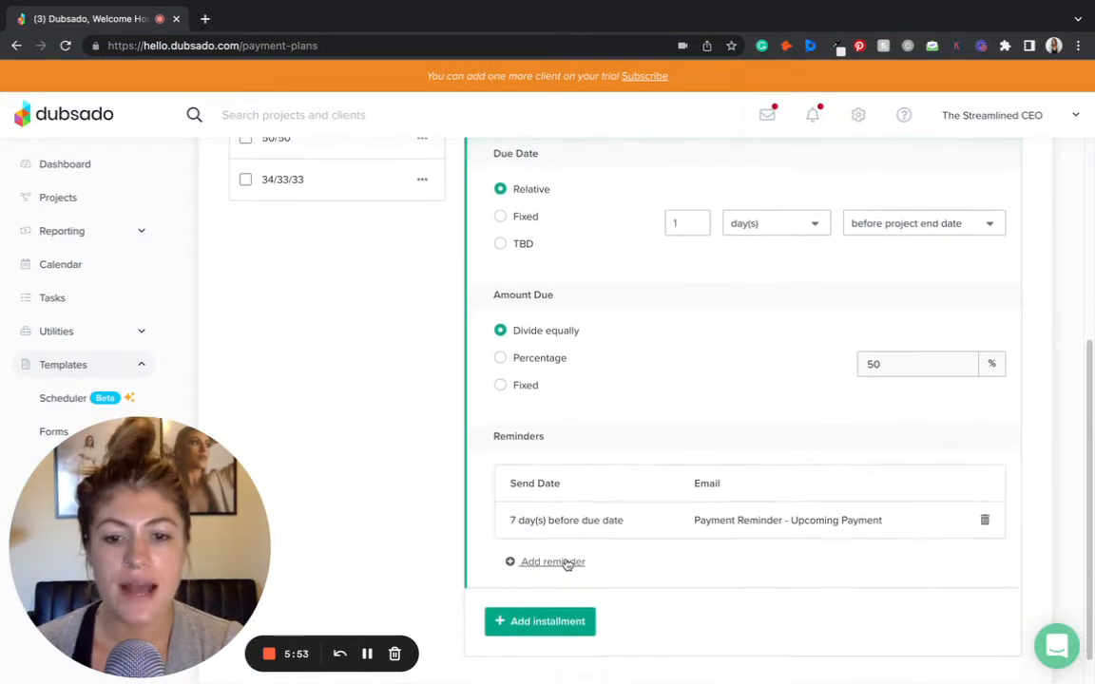
pyautogui.click(553, 563)
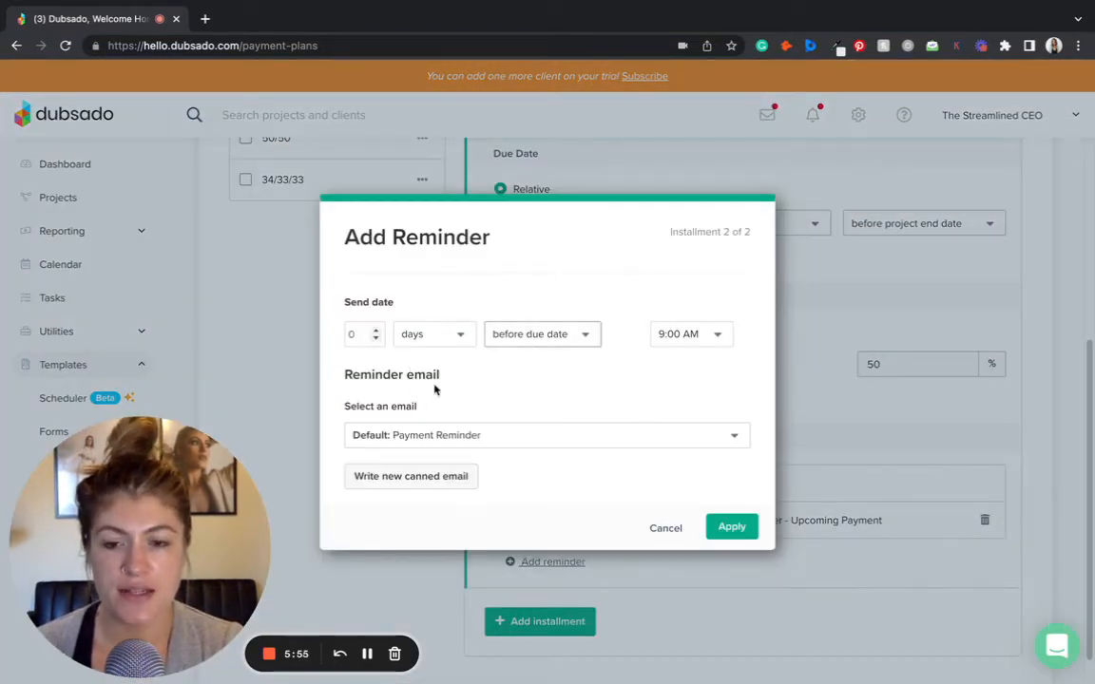
pyautogui.click(492, 433)
pyautogui.scroll(-3, 477, 557)
pyautogui.click(484, 509)
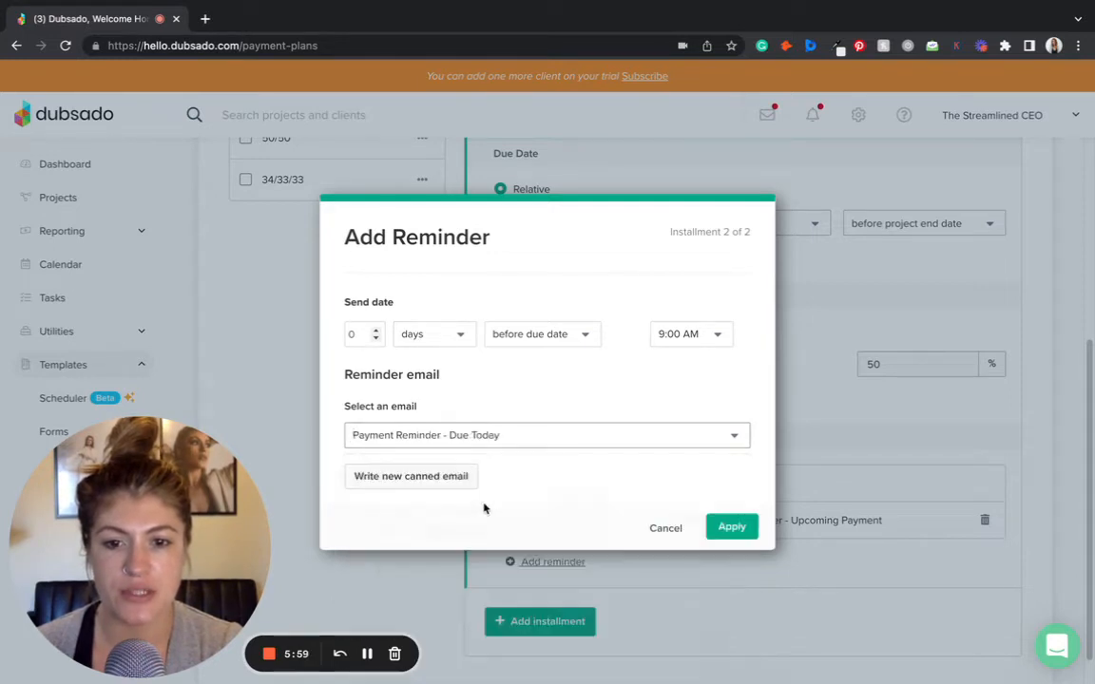
pyautogui.click(711, 526)
# - Add a reminder sent 1 day after due date using the Payment Reminder - Past Due email
pyautogui.scroll(-1, 577, 580)
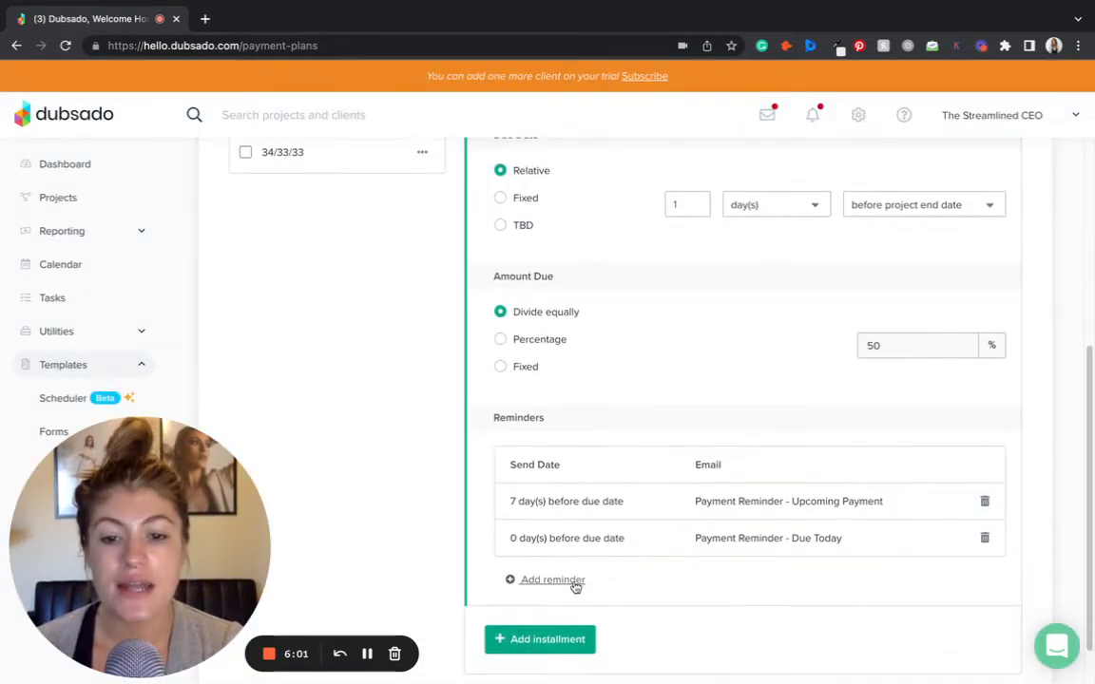
pyautogui.click(570, 580)
pyautogui.click(375, 330)
pyautogui.click(532, 334)
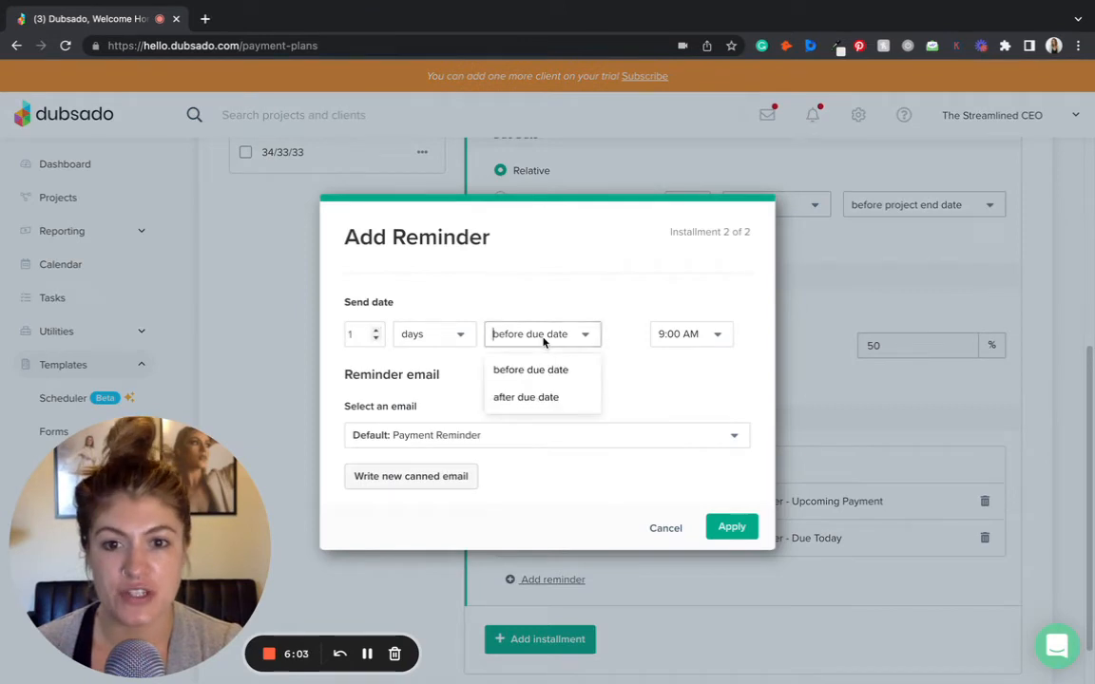
pyautogui.click(549, 397)
pyautogui.click(501, 437)
pyautogui.scroll(-4, 518, 489)
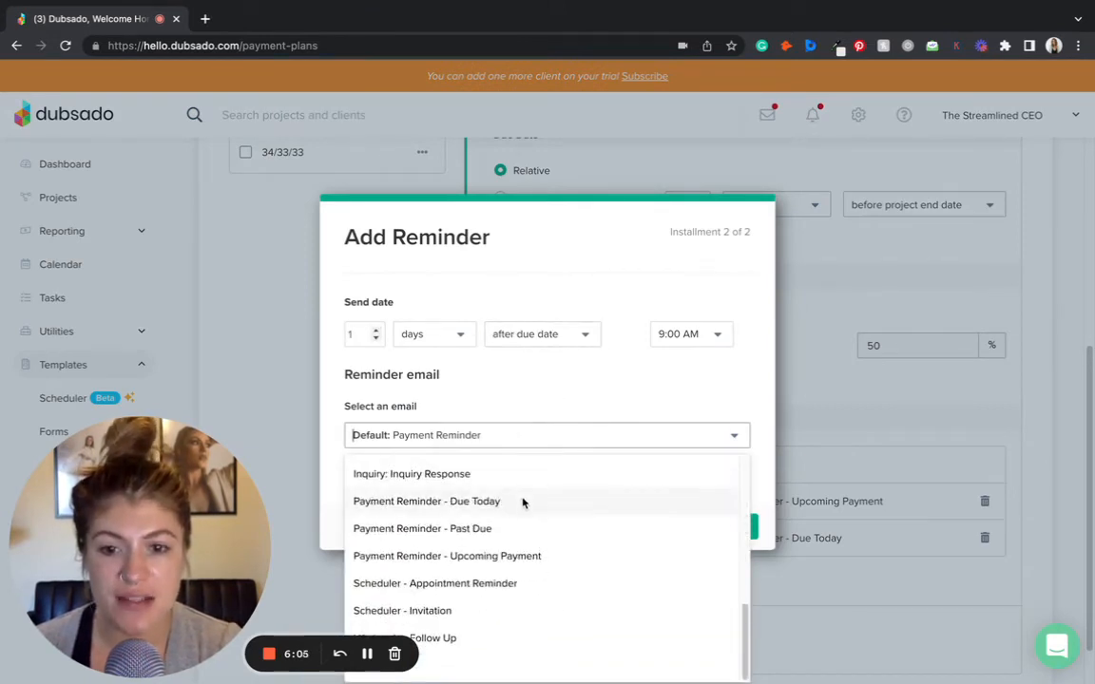
pyautogui.click(529, 528)
pyautogui.click(749, 529)
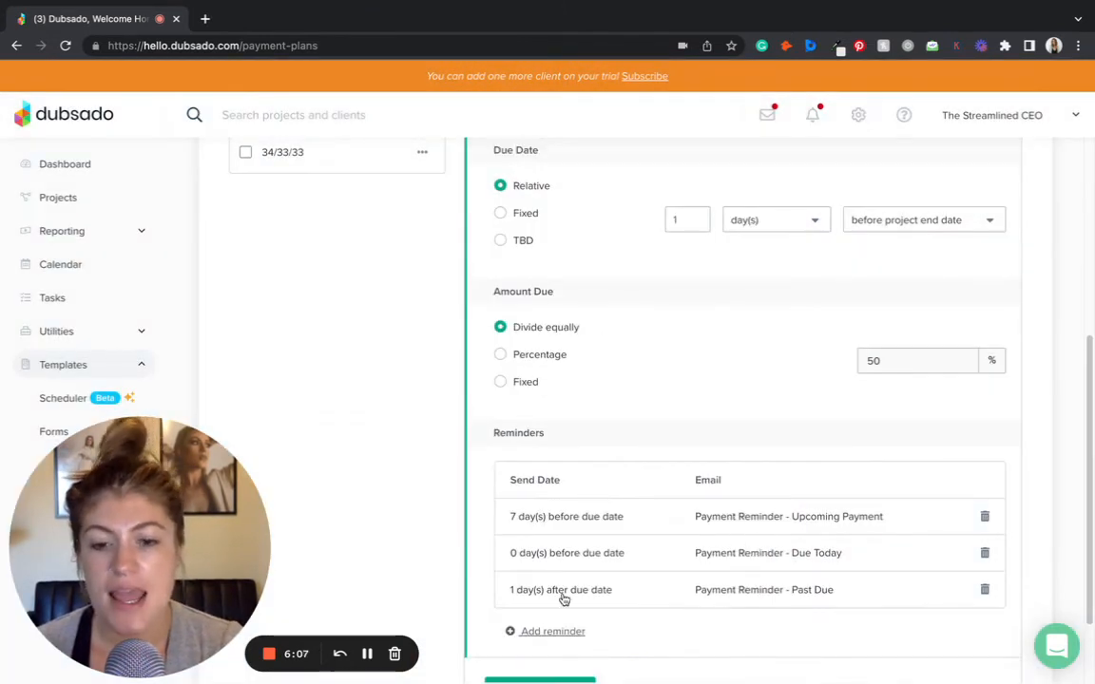
# - Add a reminder sent 2 days after due date using the Payment Reminder - Due Today email
pyautogui.click(553, 632)
pyautogui.click(377, 331)
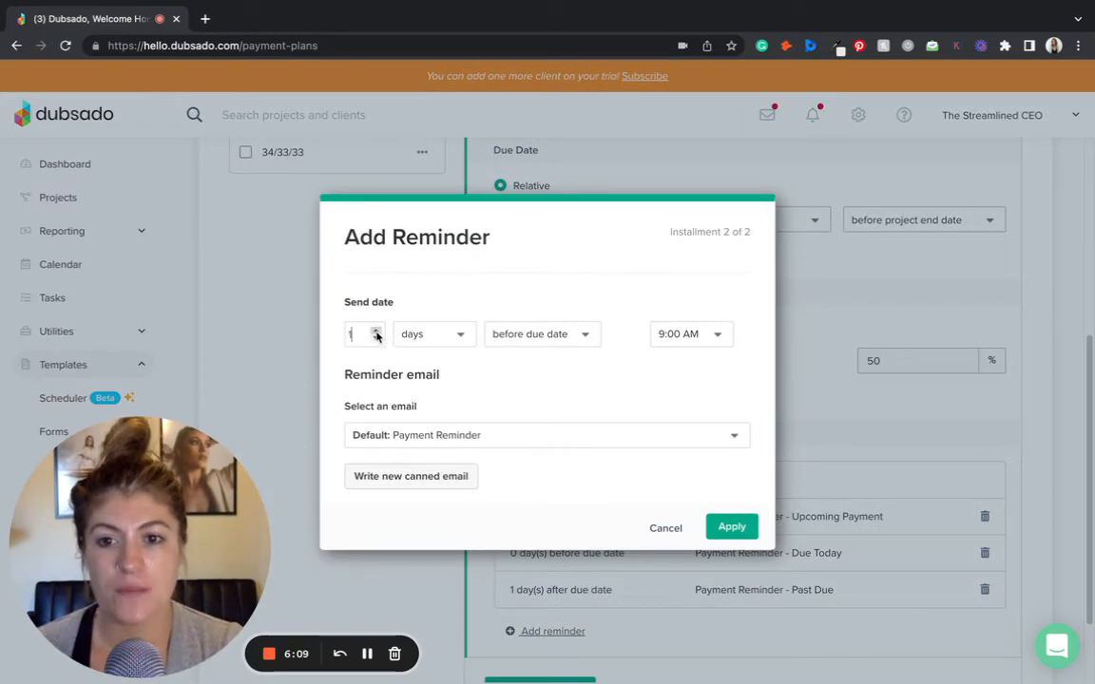
pyautogui.click(377, 330)
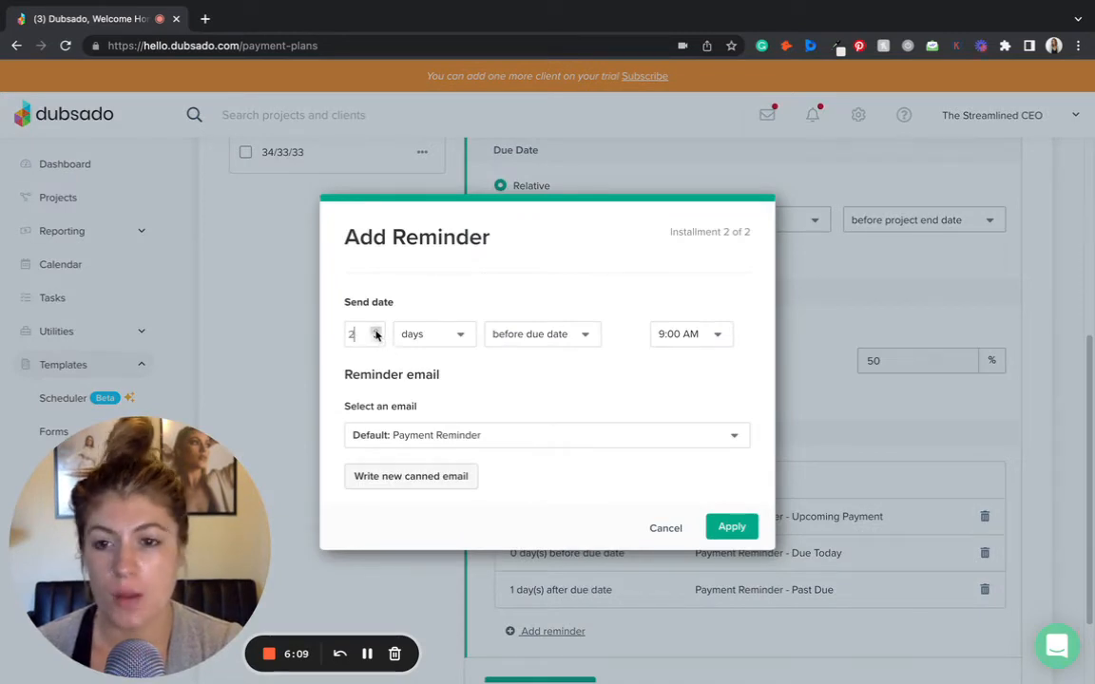
pyautogui.click(522, 336)
pyautogui.click(521, 397)
pyautogui.click(494, 444)
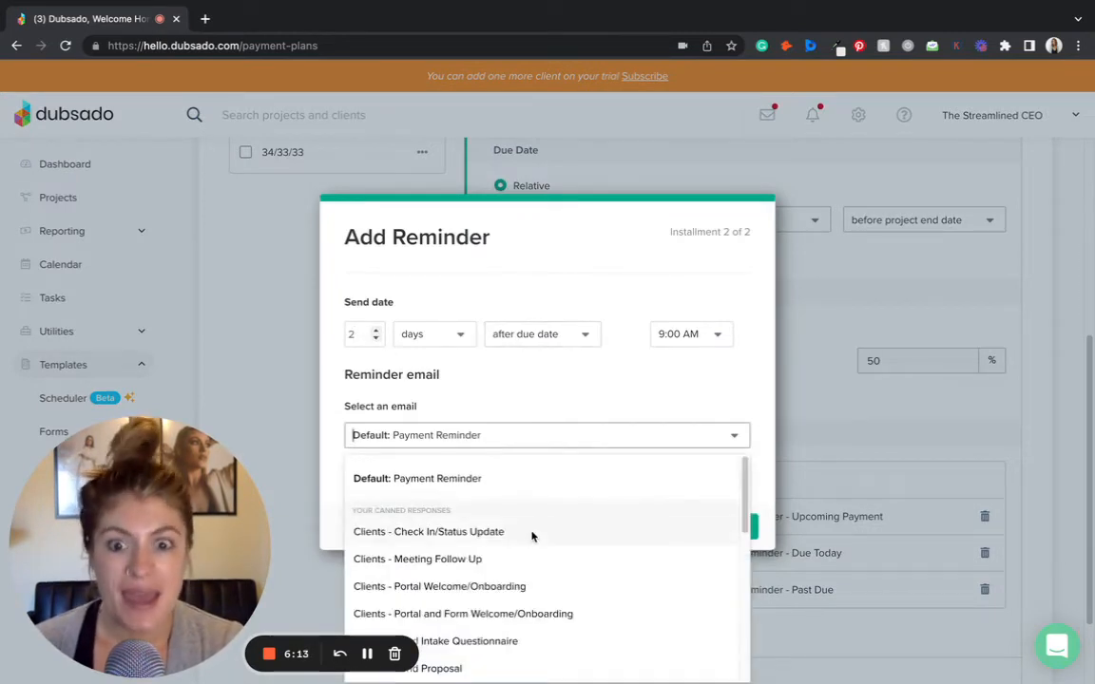
pyautogui.scroll(-10, 531, 535)
pyautogui.click(528, 505)
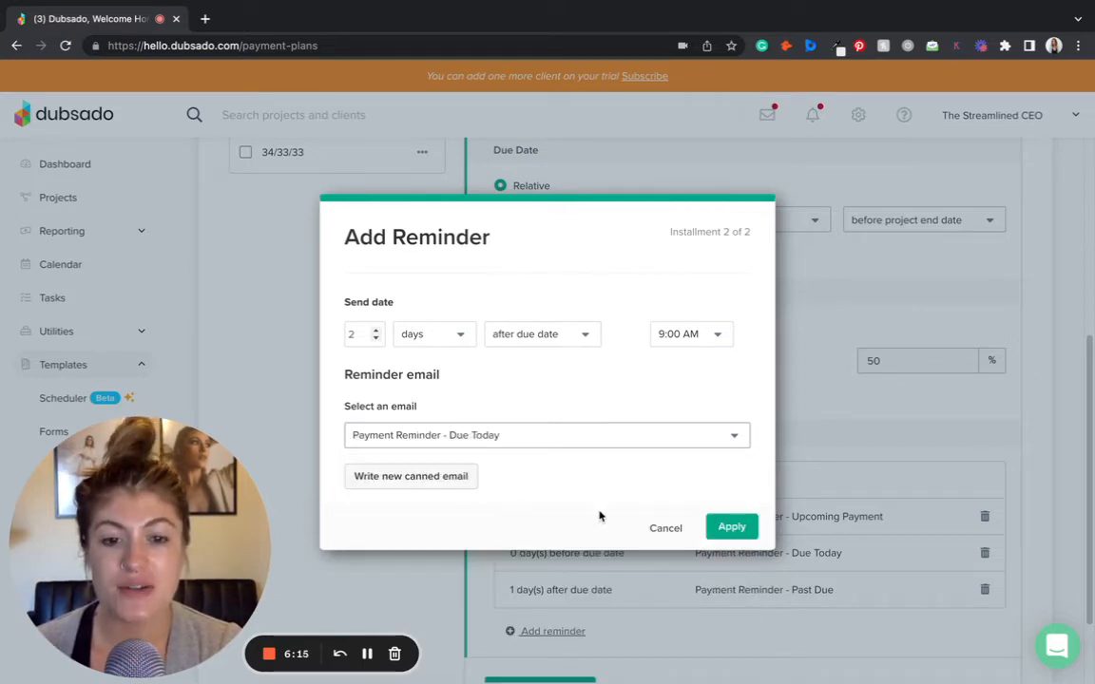
pyautogui.click(729, 525)
pyautogui.scroll(-3, 703, 570)
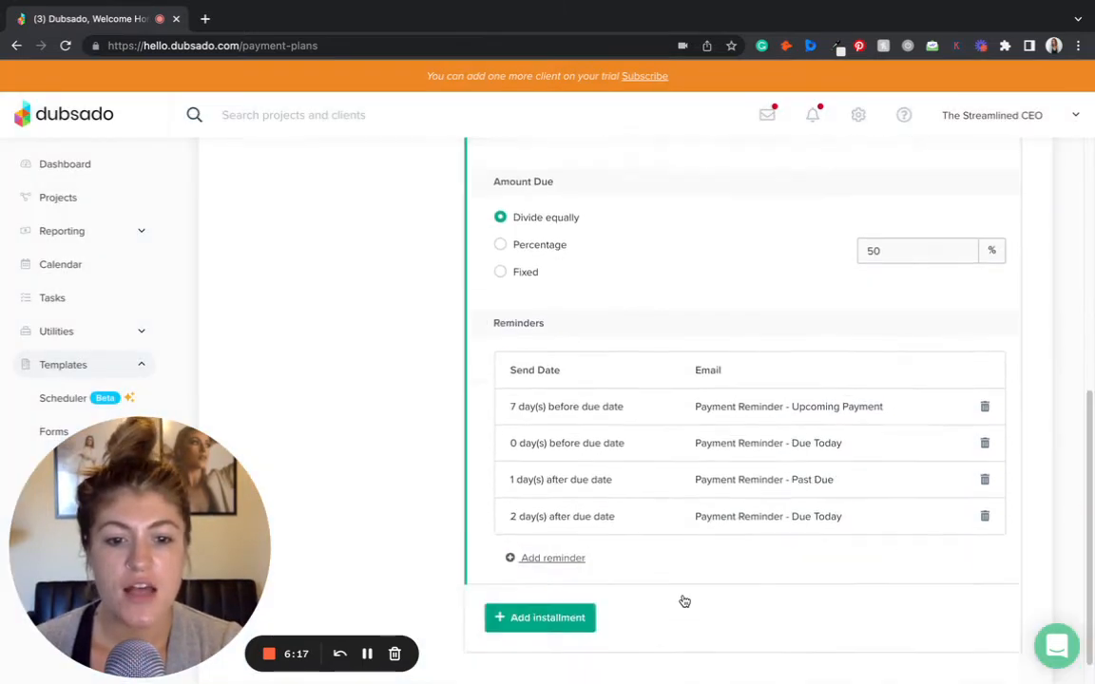
# - Change the 2-days-after reminder's email to Payment Reminder - Past Due
pyautogui.click(880, 486)
pyautogui.click(544, 439)
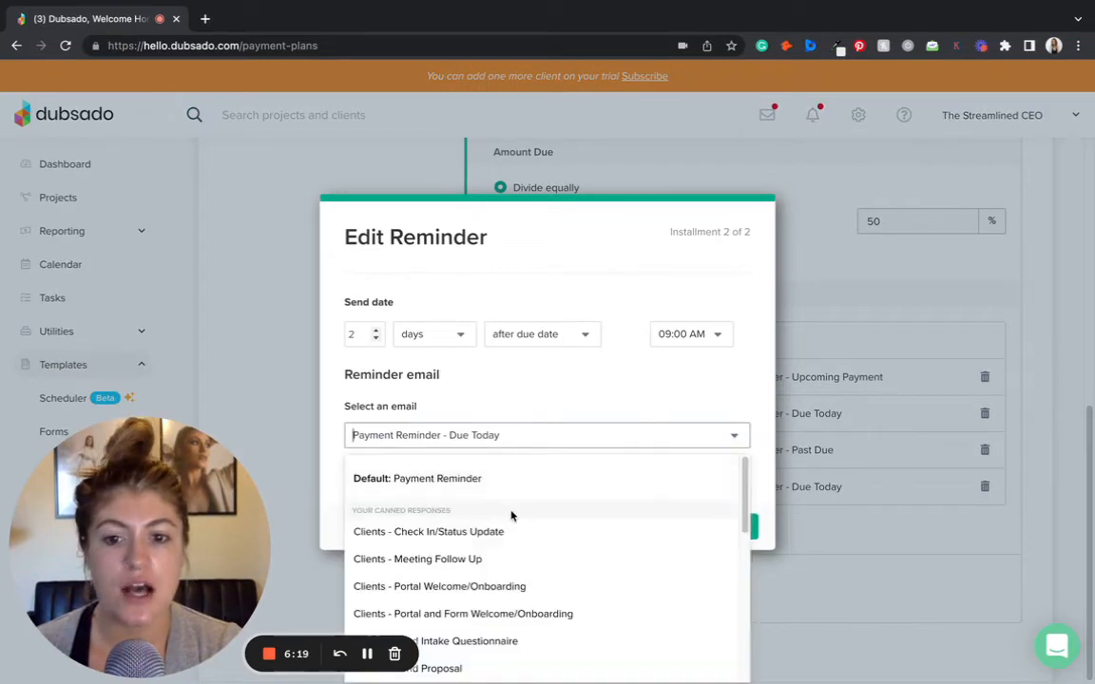
pyautogui.scroll(-5, 513, 523)
pyautogui.click(521, 527)
pyautogui.click(732, 528)
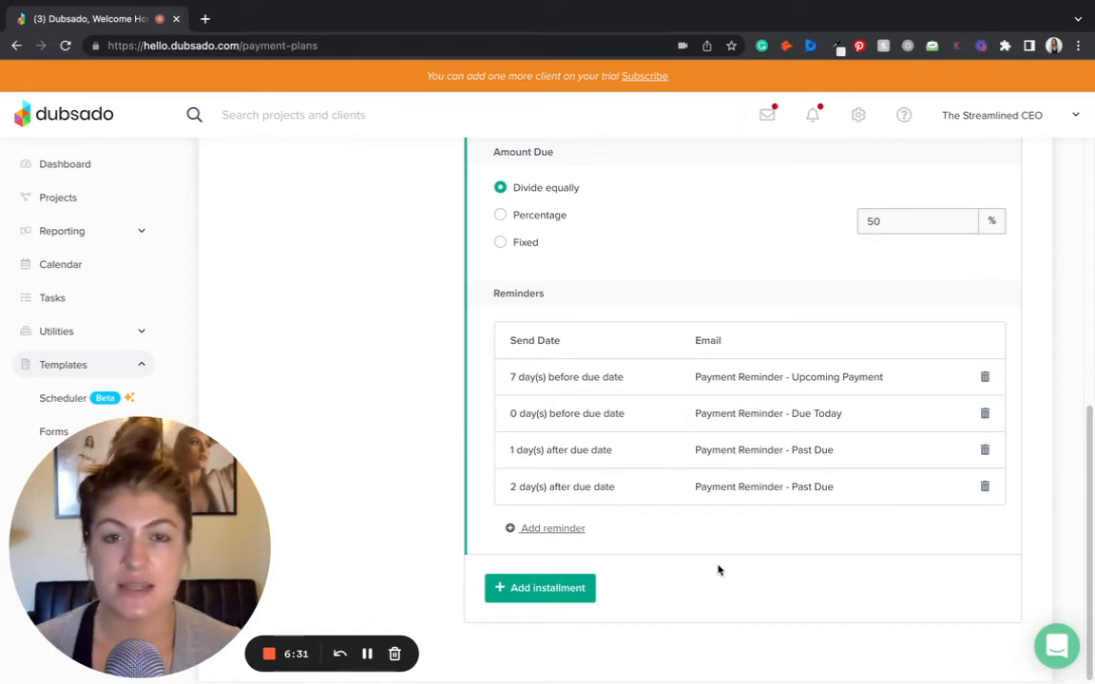
# - Open the followed-up lead's project invoices and create a new invoice
pyautogui.scroll(6, 753, 562)
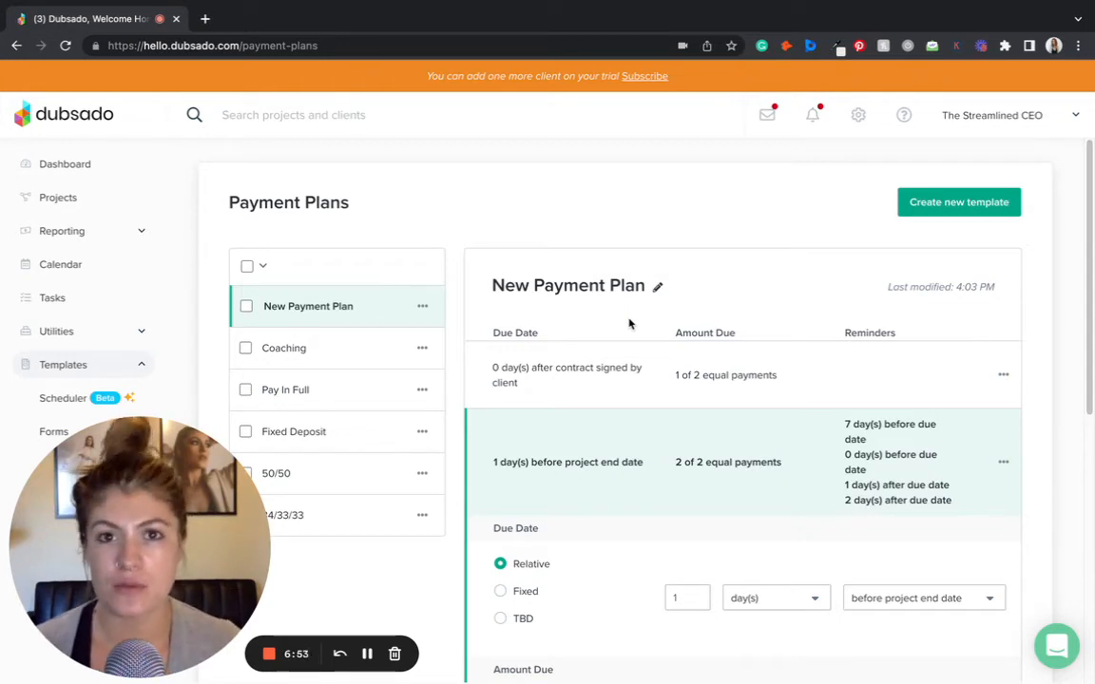
pyautogui.click(88, 200)
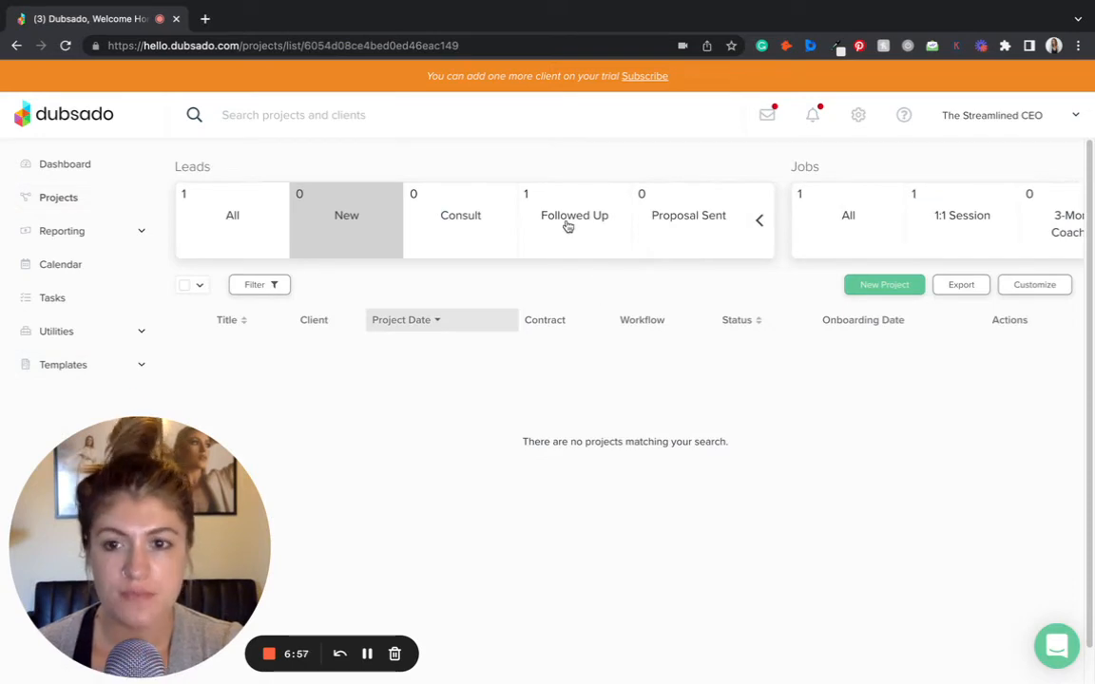
pyautogui.click(568, 222)
pyautogui.click(443, 374)
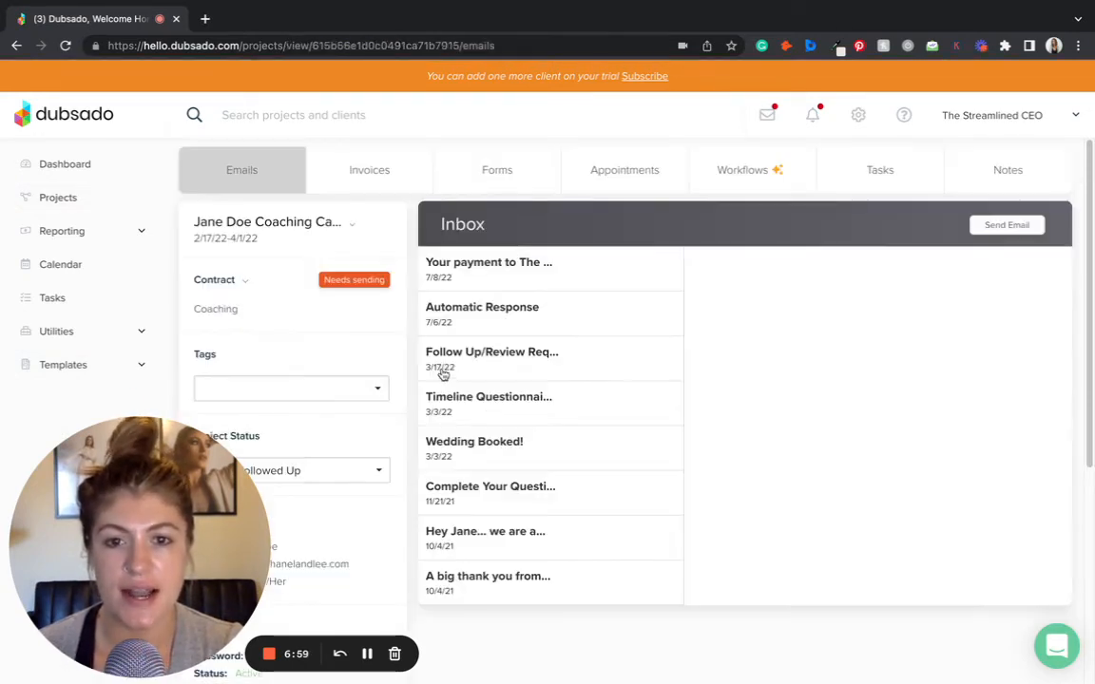
pyautogui.click(405, 185)
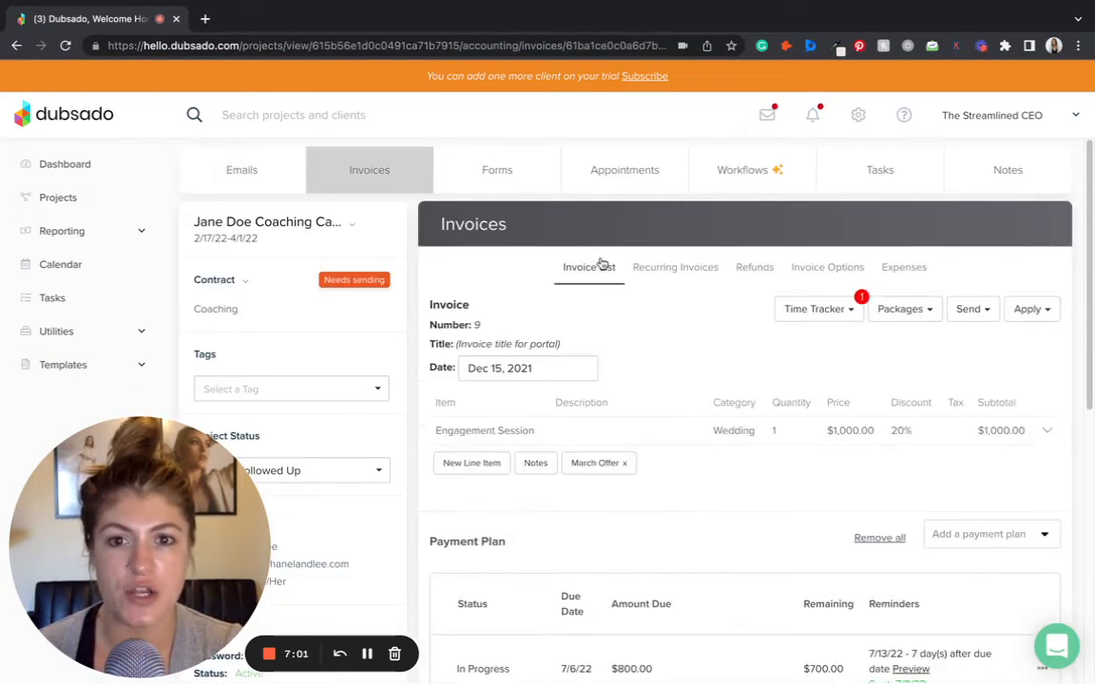
pyautogui.click(591, 267)
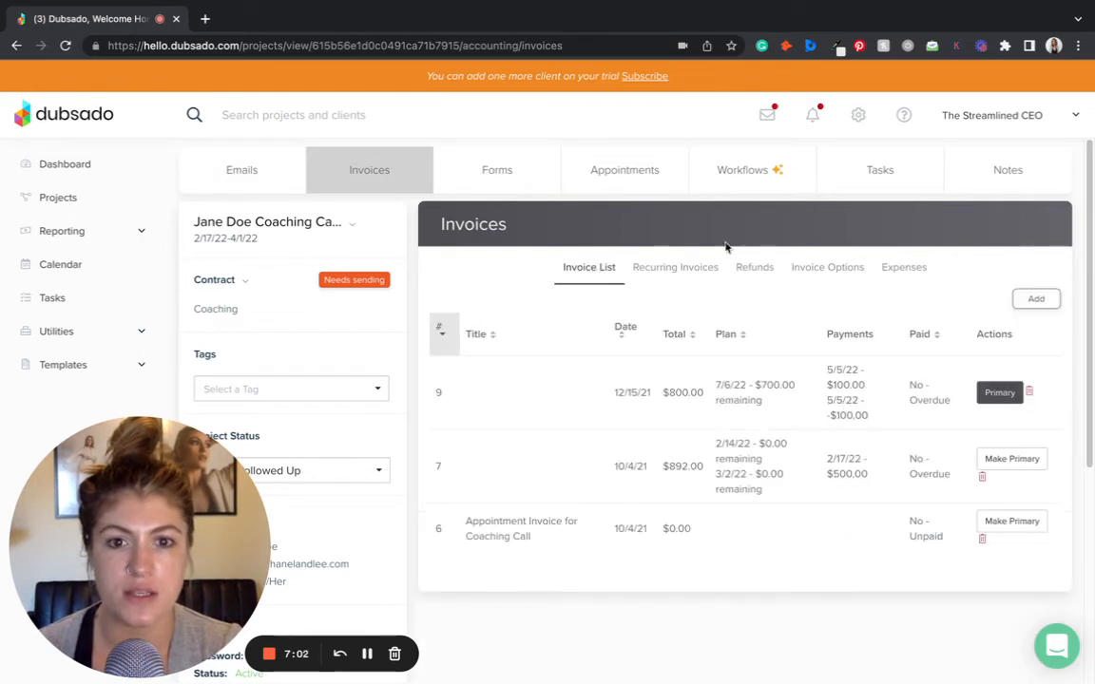
pyautogui.click(1036, 301)
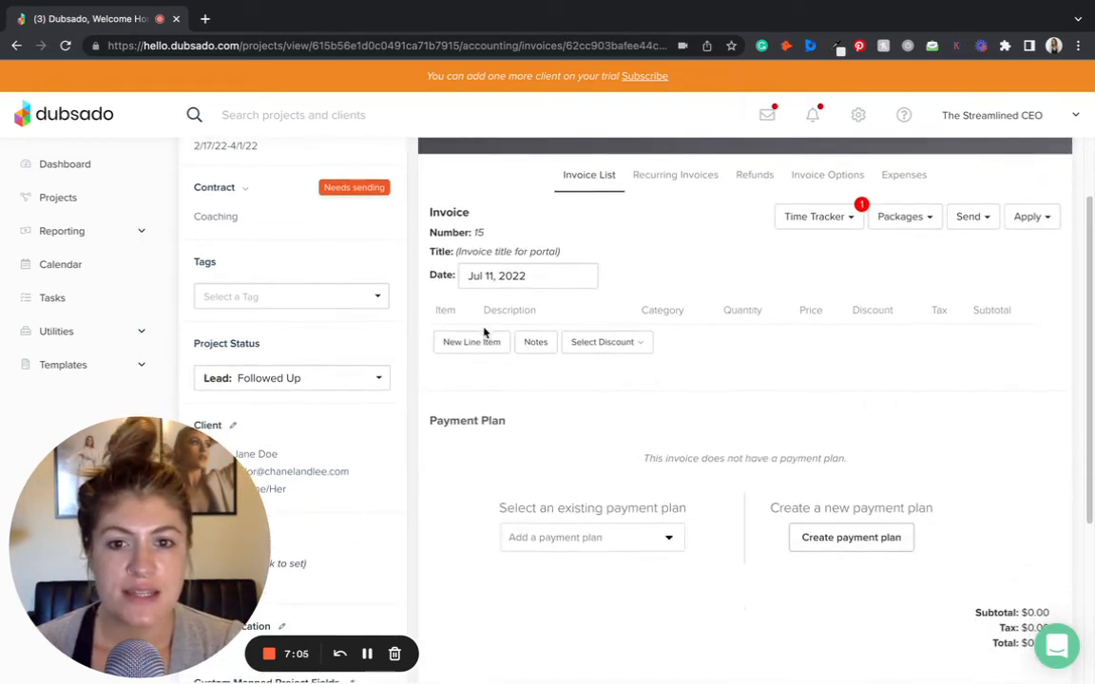
# - Add the Box Line: Full Access All Wood 3/4 White Melamine Construction package item to the invoice
pyautogui.click(879, 217)
pyautogui.click(868, 305)
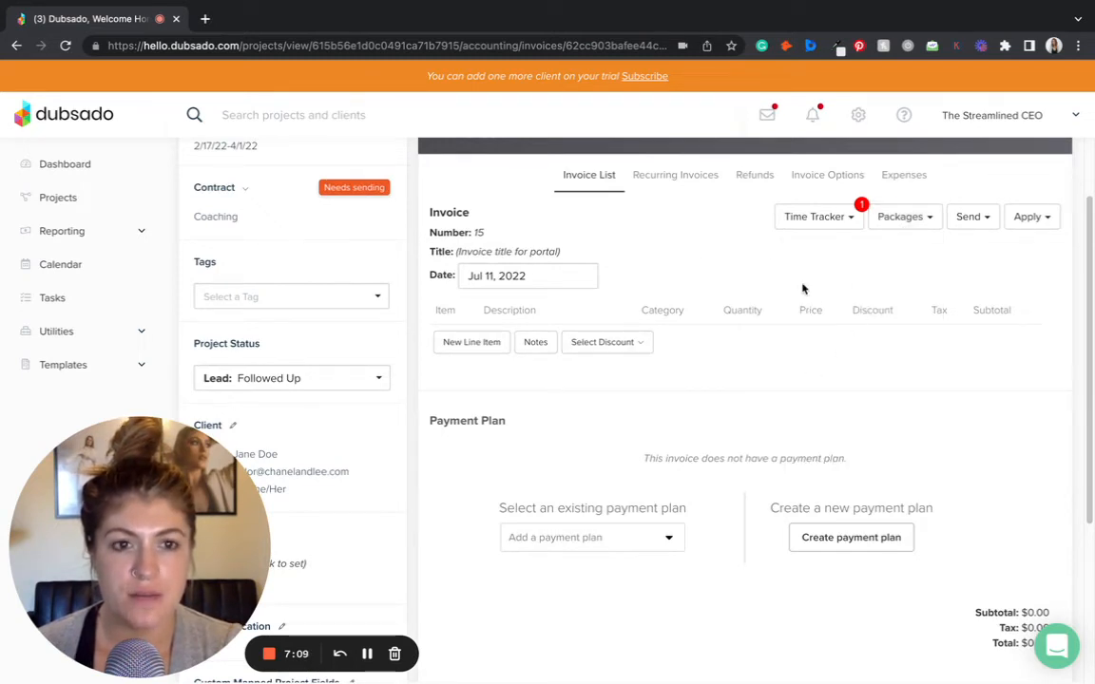
pyautogui.scroll(-1, 817, 304)
pyautogui.scroll(2, 817, 302)
pyautogui.scroll(-2, 819, 303)
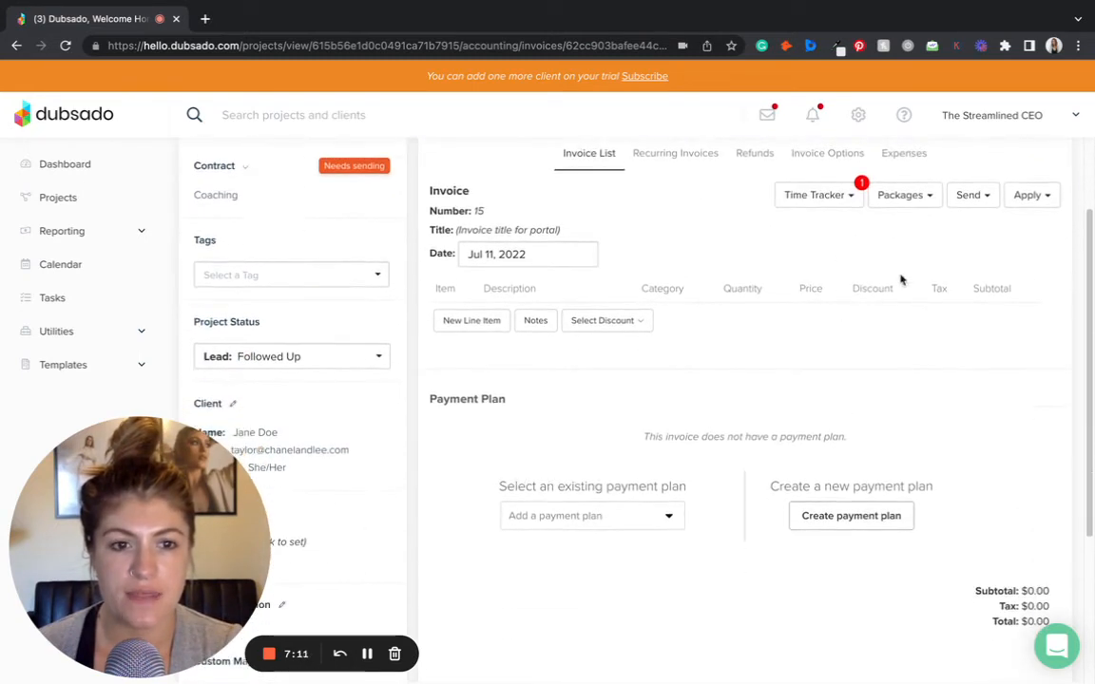
pyautogui.click(930, 195)
pyautogui.click(839, 265)
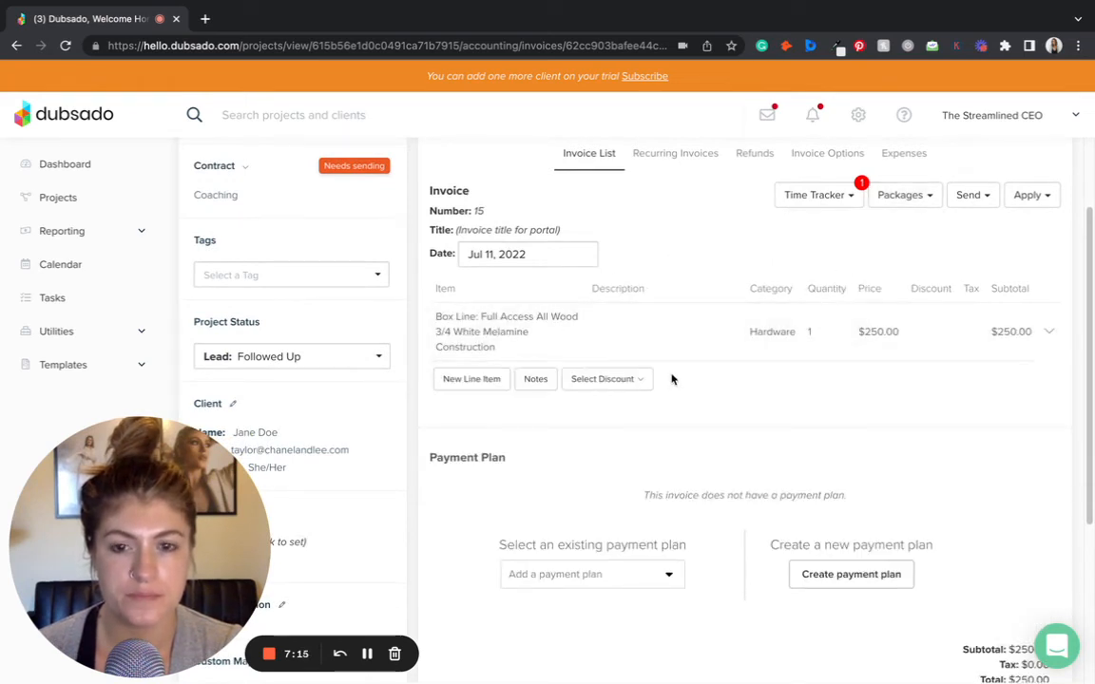
# - Apply the New Payment Plan template as the invoice's payment plan
pyautogui.scroll(-1, 672, 378)
pyautogui.scroll(-1, 968, 369)
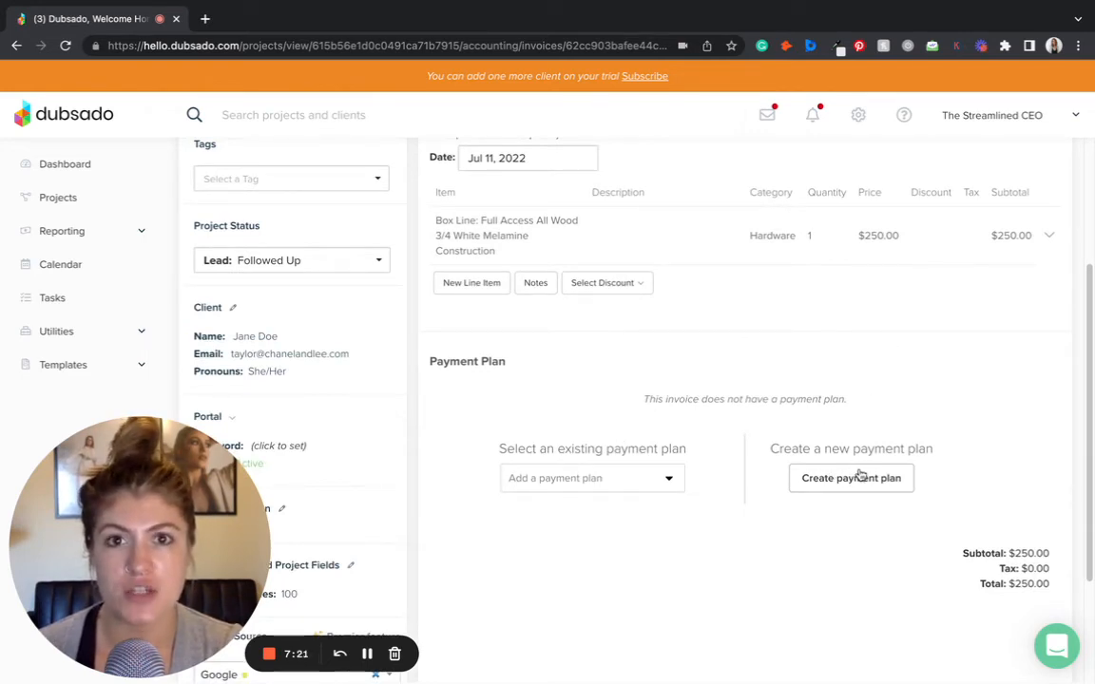
pyautogui.click(586, 478)
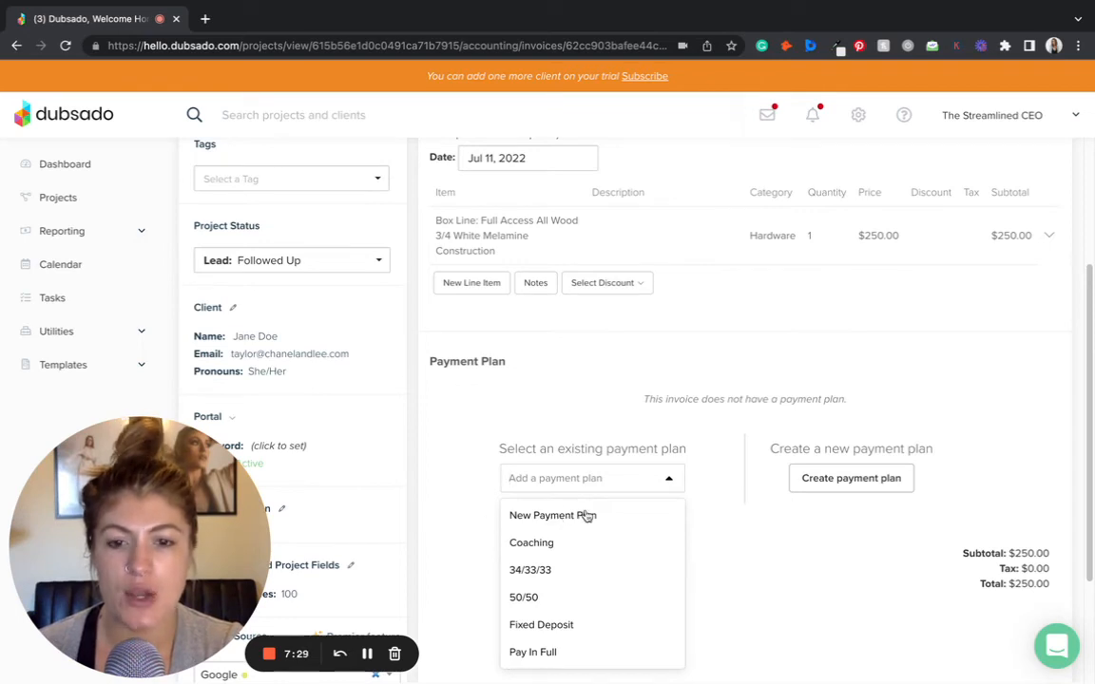
pyautogui.click(556, 519)
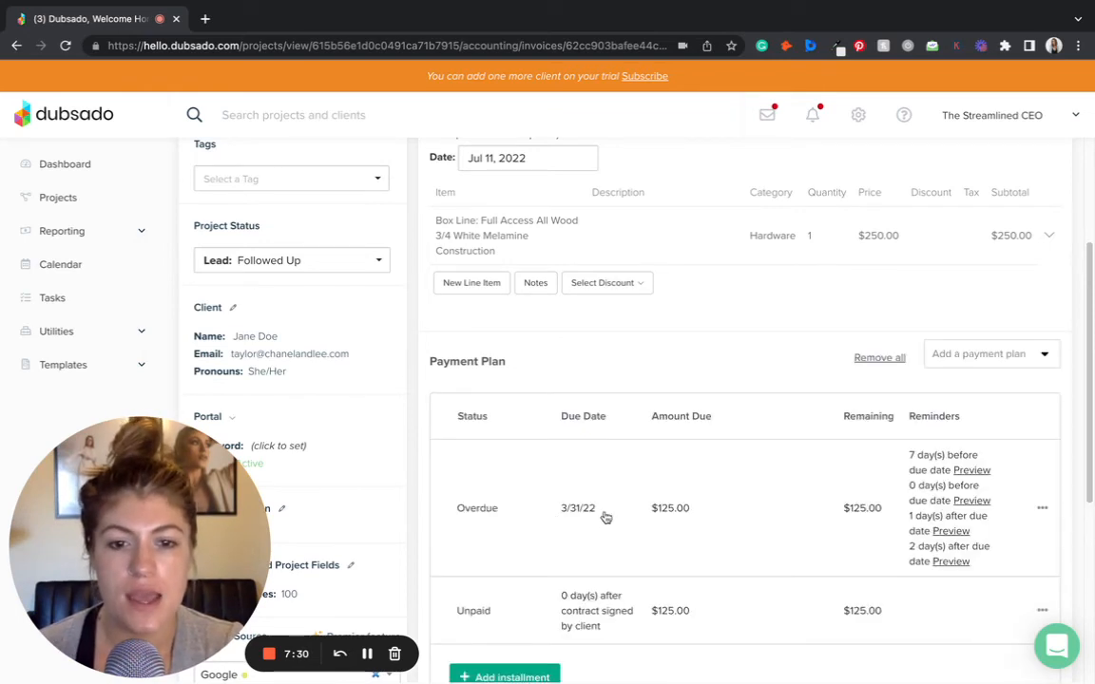
pyautogui.scroll(-2, 794, 501)
pyautogui.scroll(1, 797, 499)
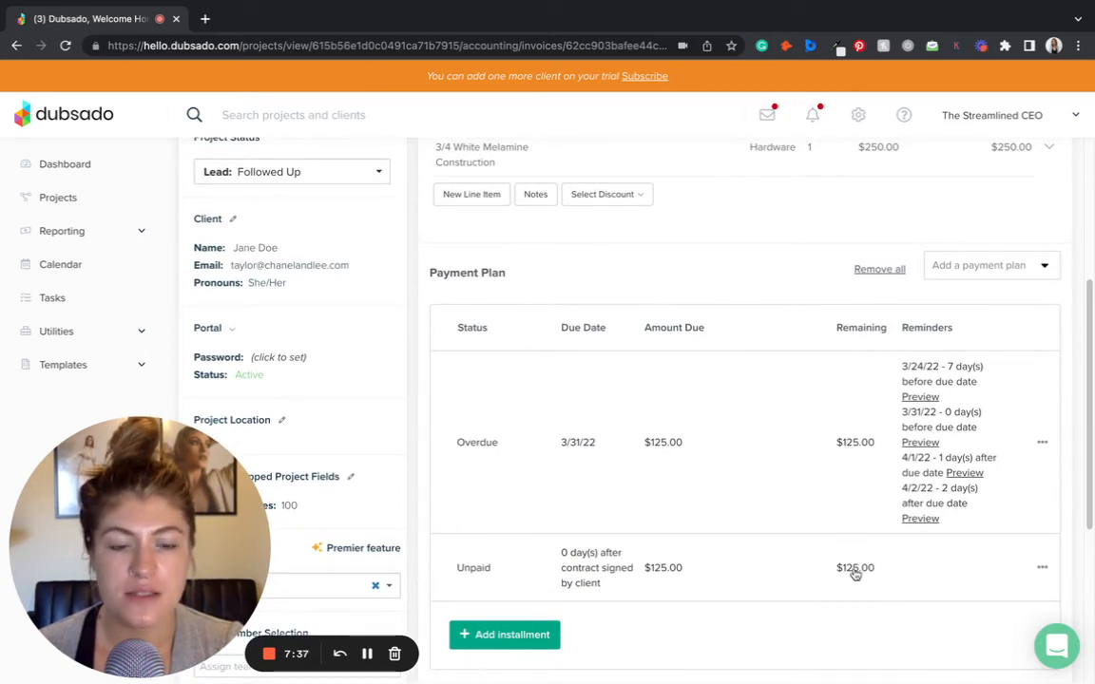
# - Review the applied payment plan's installments, due dates and reminders on the invoice
pyautogui.scroll(4, 855, 572)
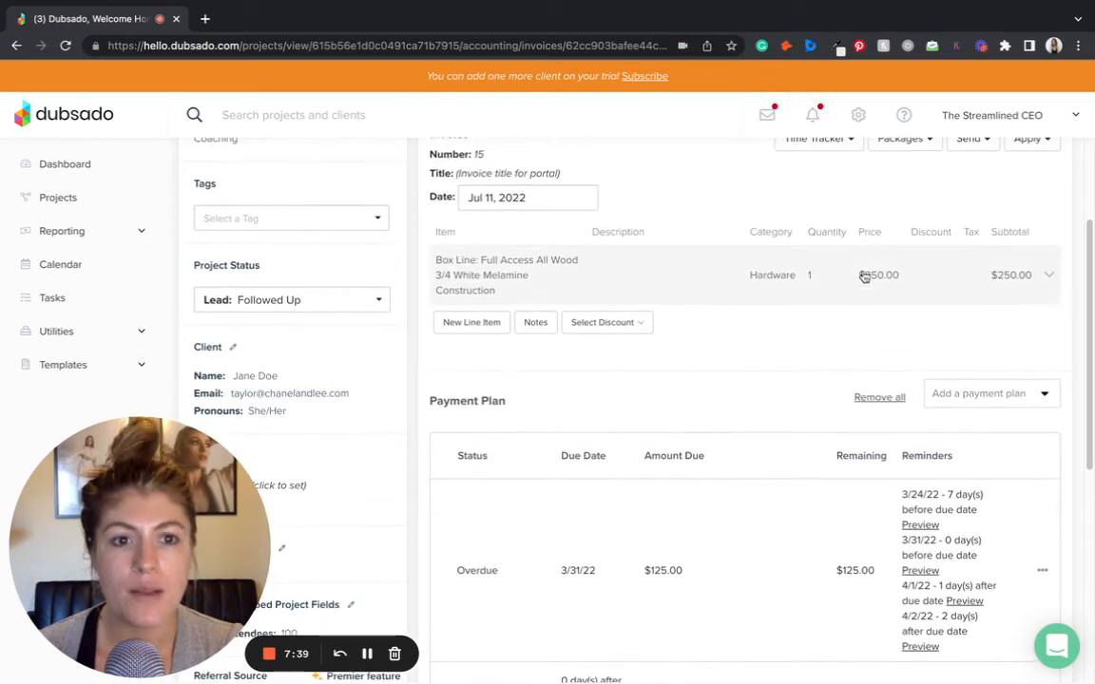
pyautogui.scroll(-3, 850, 411)
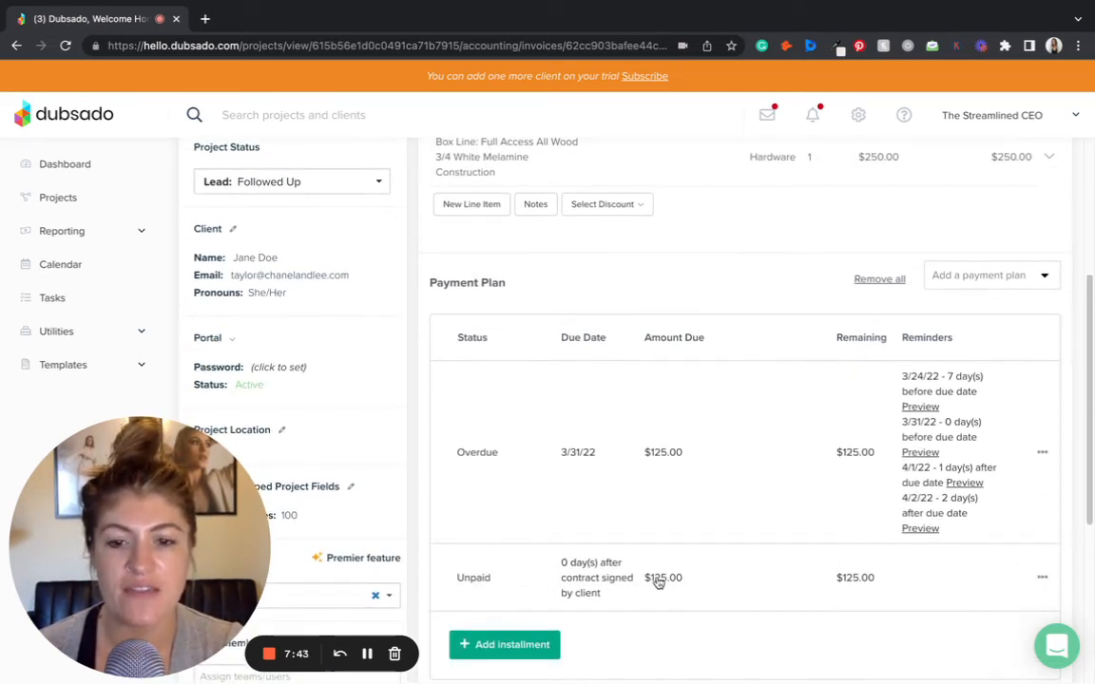
pyautogui.scroll(3, 562, 597)
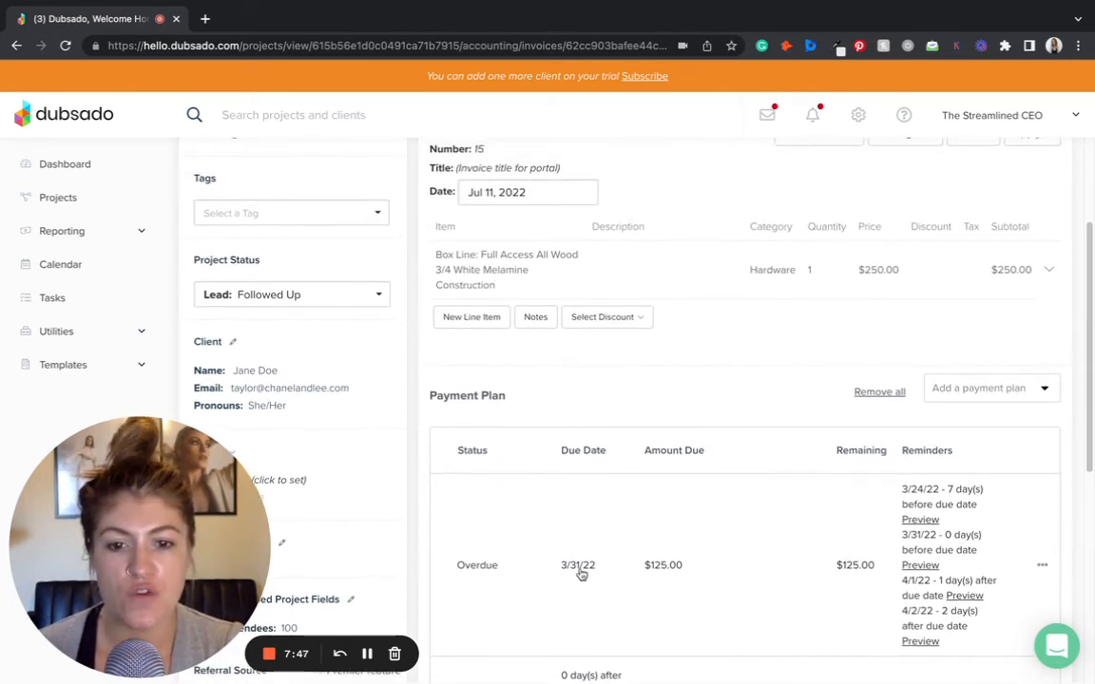
pyautogui.scroll(1, 588, 549)
pyautogui.scroll(4, 587, 550)
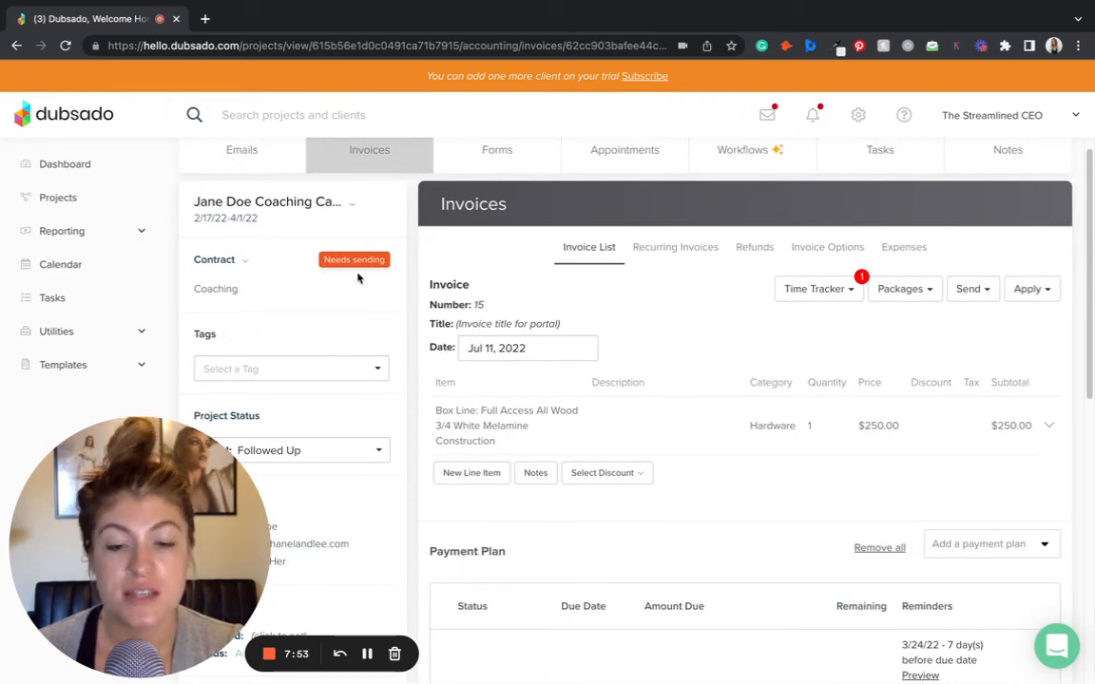
pyautogui.scroll(-4, 594, 428)
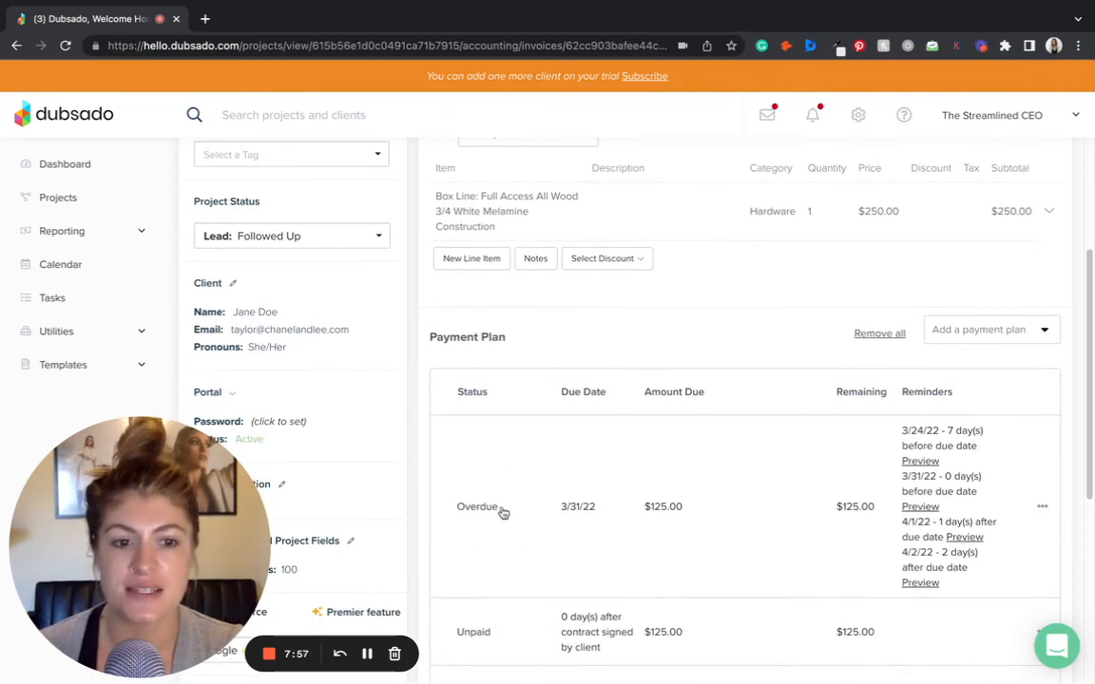
pyautogui.scroll(-1, 503, 513)
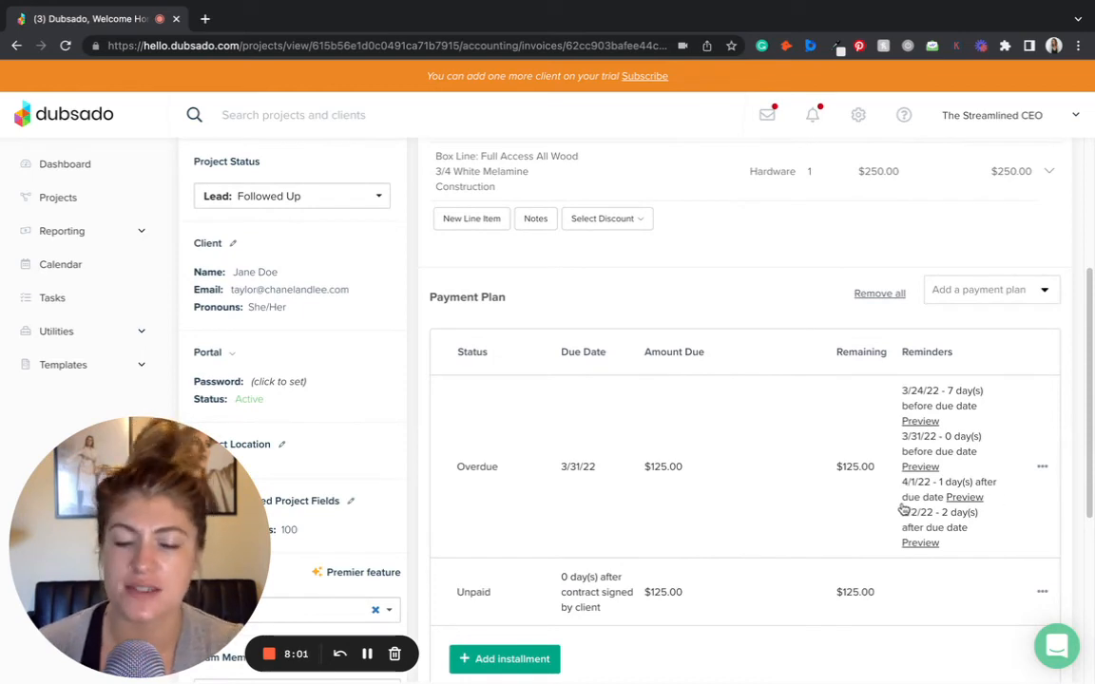
pyautogui.scroll(-2, 907, 489)
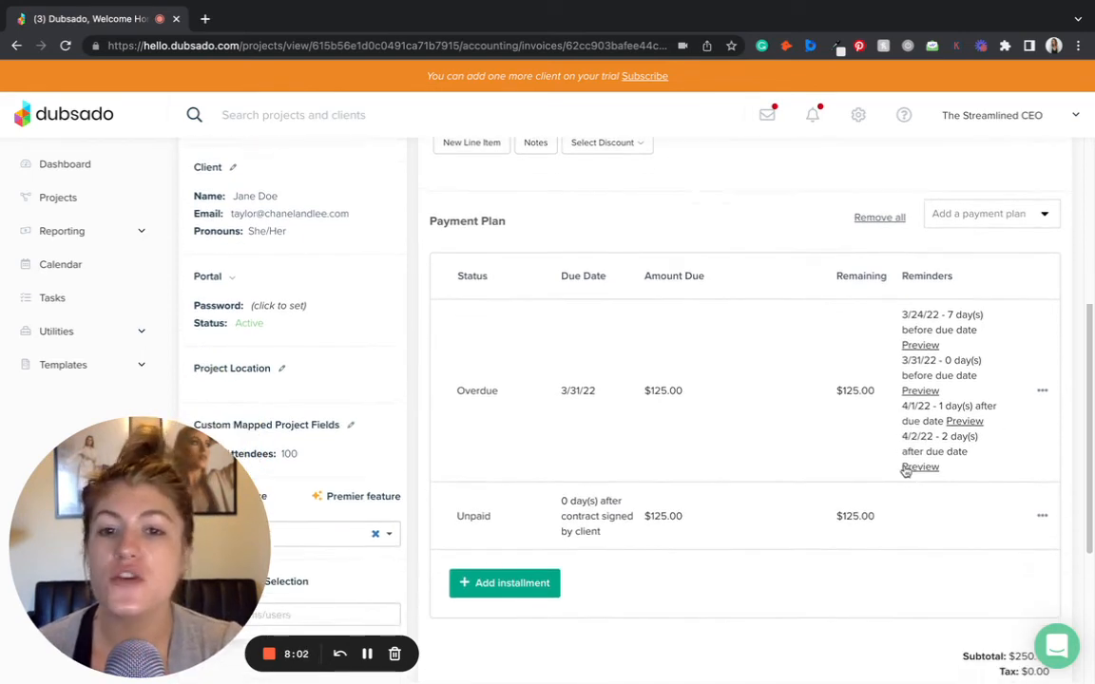
# - Switch the overdue installment's due date to TBD
pyautogui.click(845, 413)
pyautogui.click(485, 599)
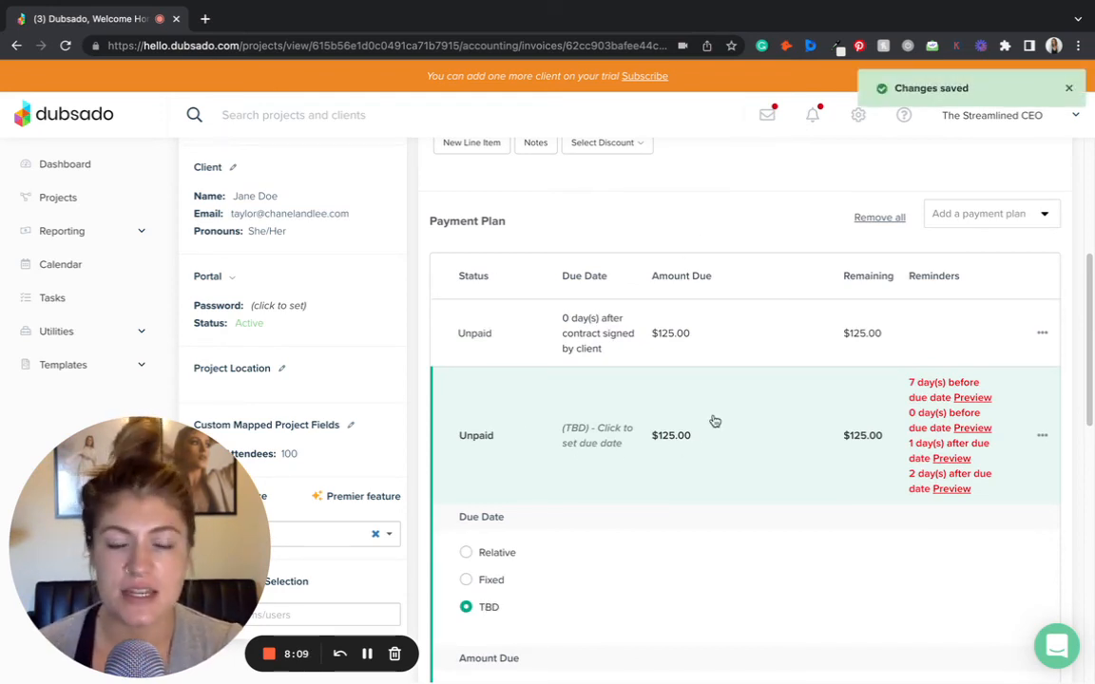
pyautogui.scroll(3, 713, 356)
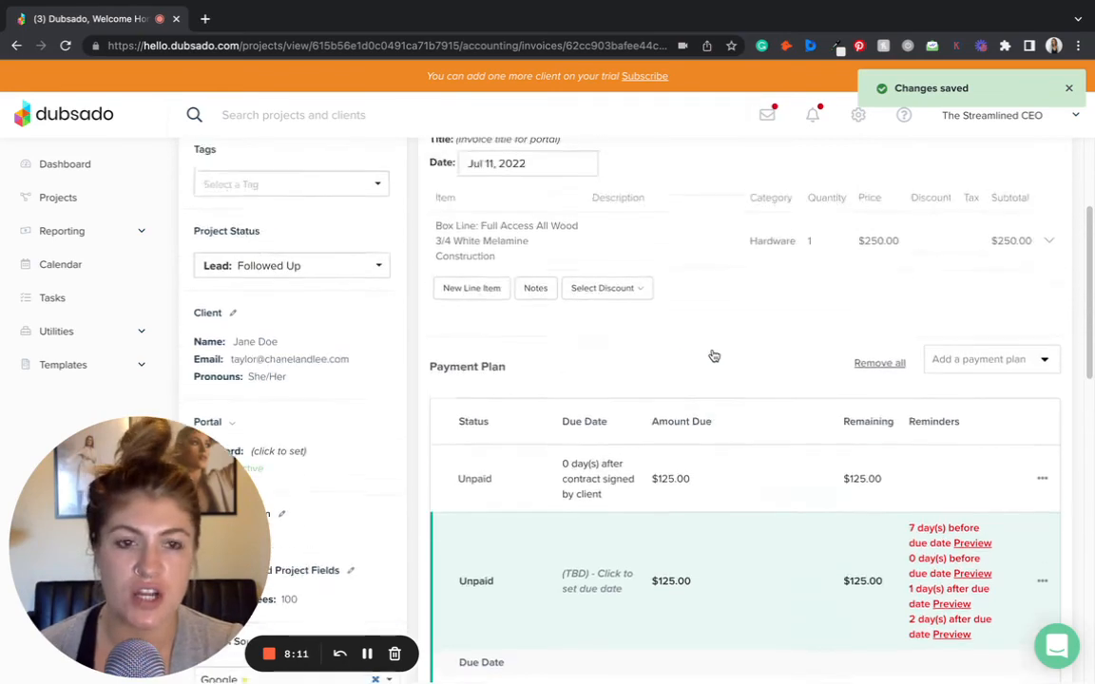
pyautogui.click(734, 550)
pyautogui.scroll(-3, 734, 549)
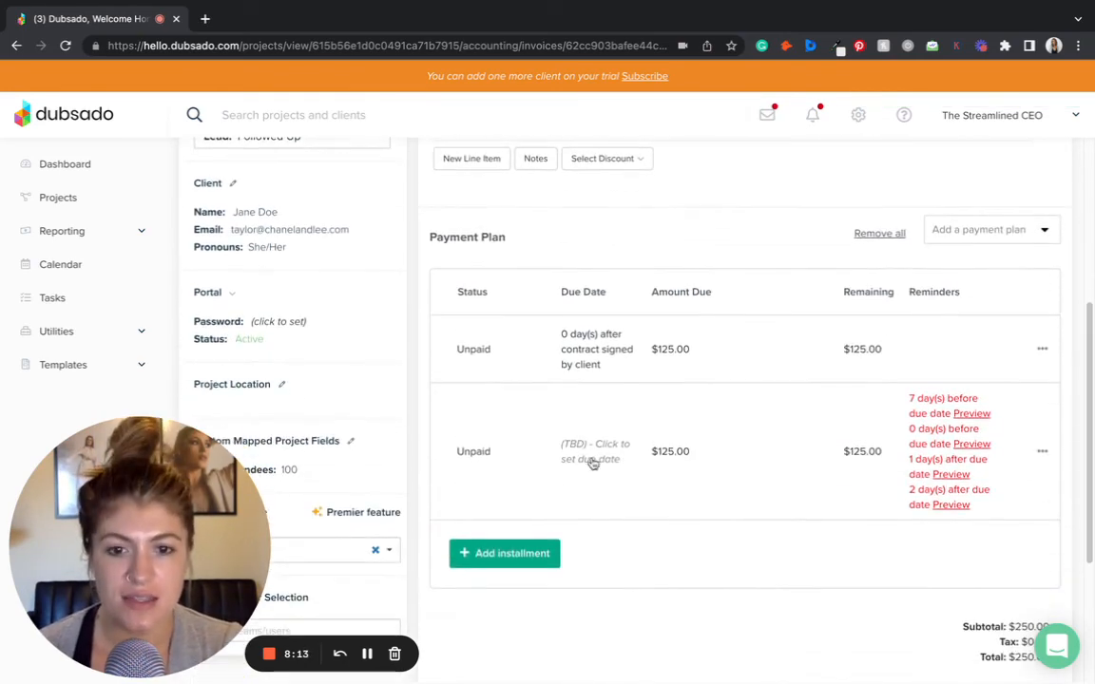
# - Set that installment's due date to Fixed on July 22, 2022
pyautogui.click(590, 456)
pyautogui.scroll(-4, 577, 525)
pyautogui.click(493, 285)
pyautogui.click(493, 285)
pyautogui.scroll(-1, 656, 314)
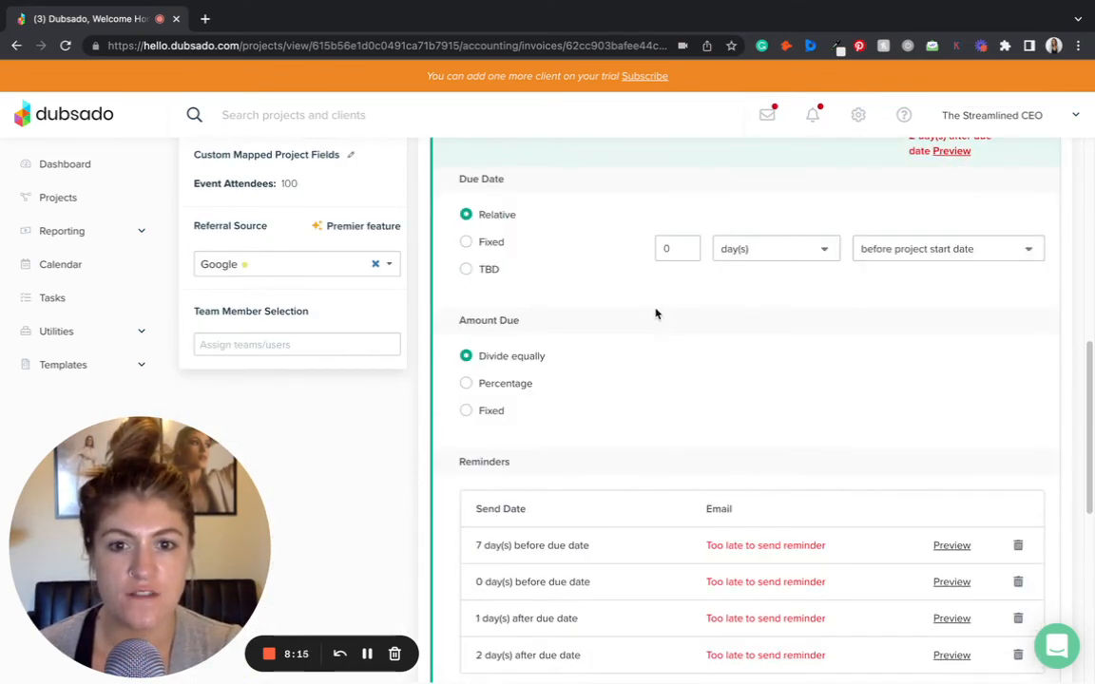
pyautogui.click(486, 243)
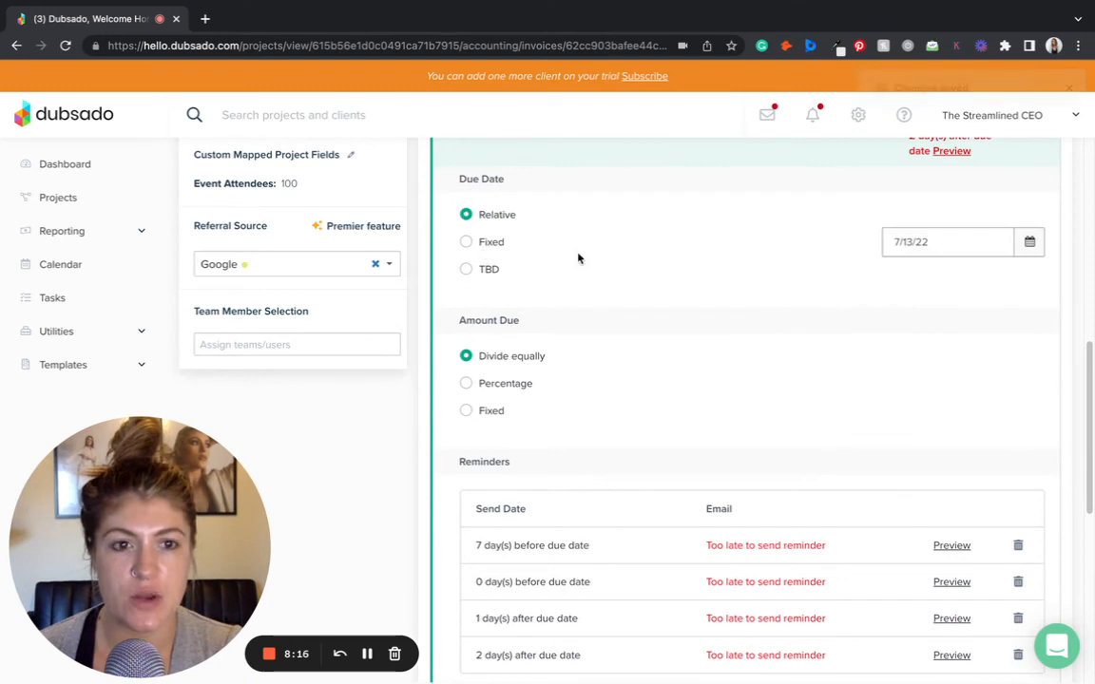
pyautogui.click(960, 244)
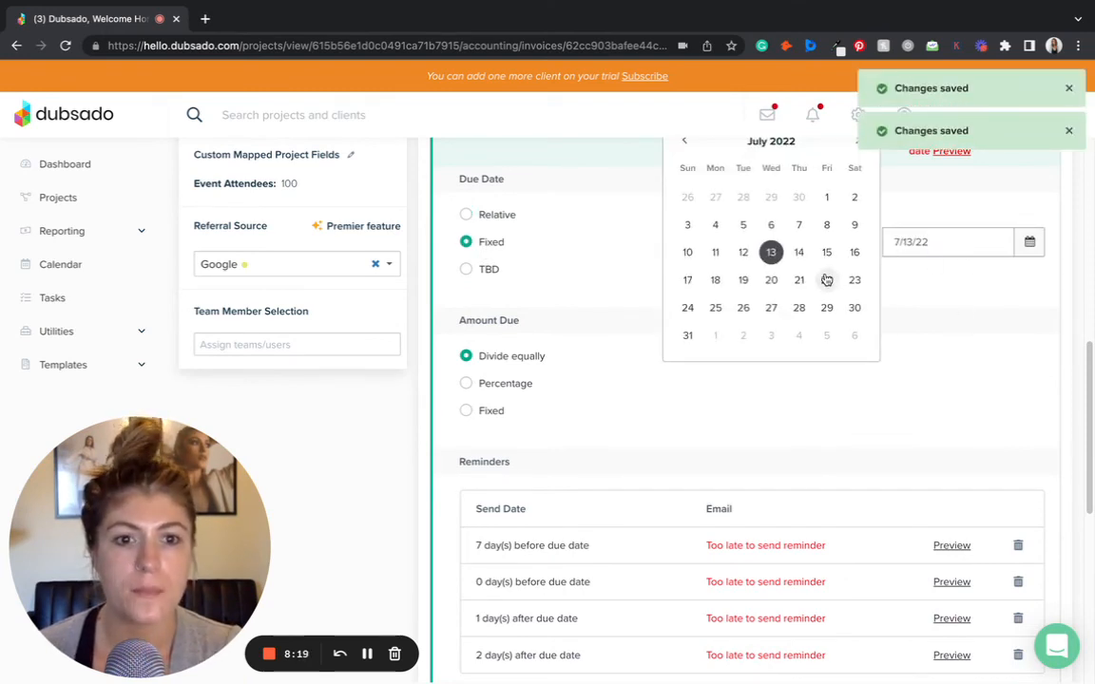
pyautogui.click(827, 280)
# - Add the Wedding package to the invoice and check the recalculated installments
pyautogui.scroll(3, 1050, 351)
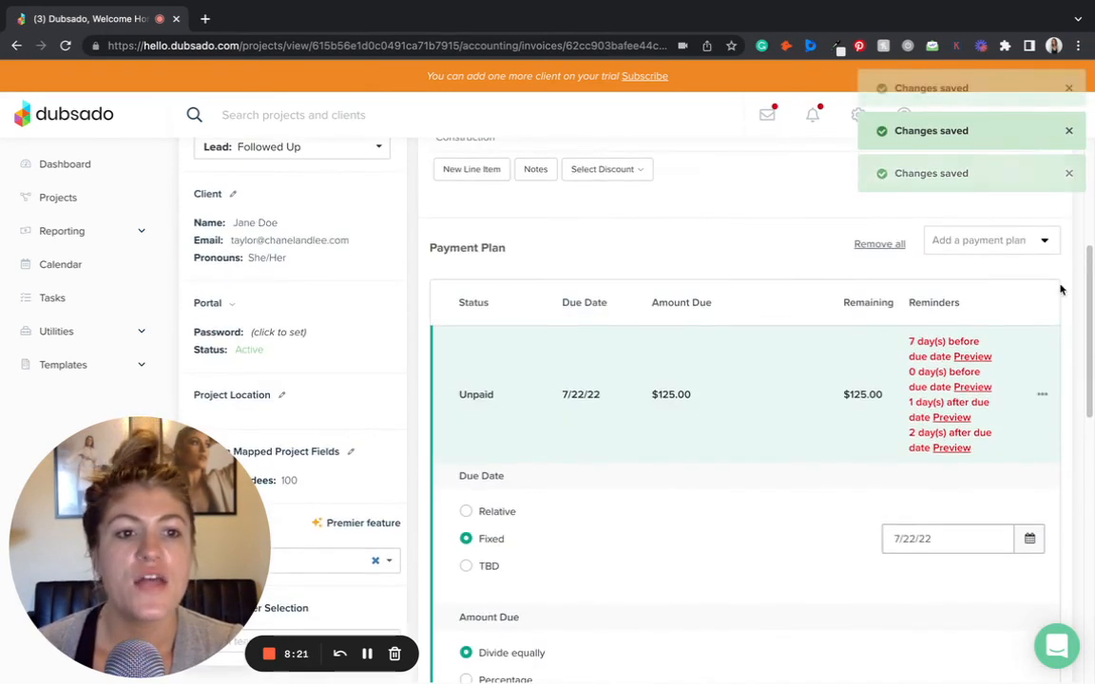
pyautogui.scroll(2, 1057, 295)
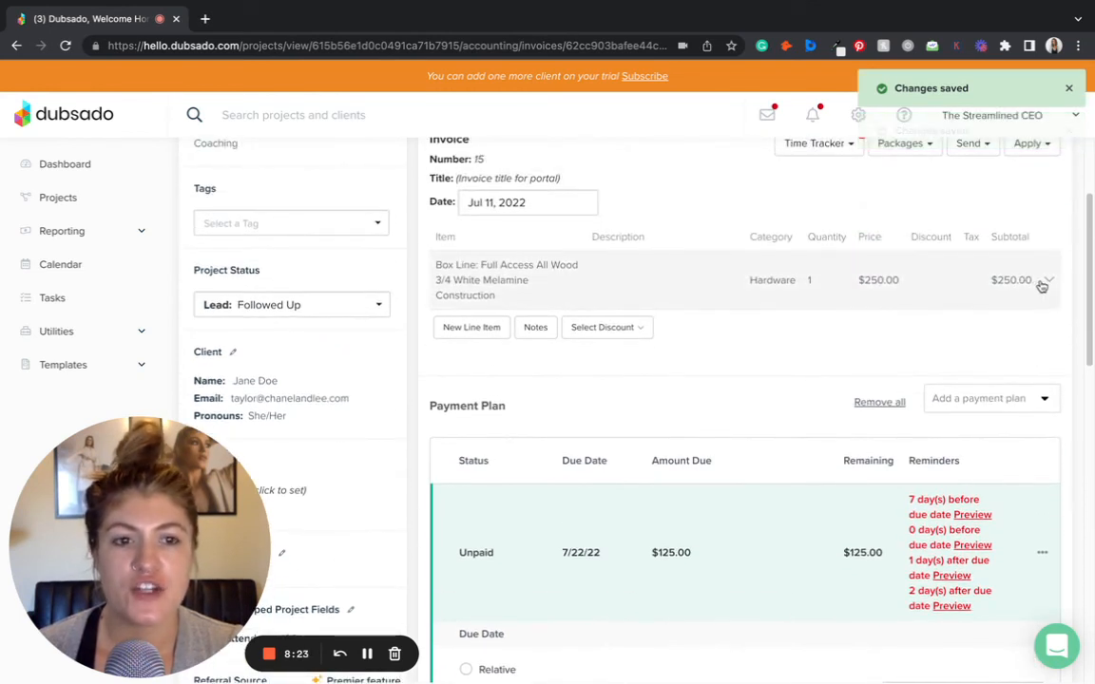
pyautogui.scroll(1, 1031, 288)
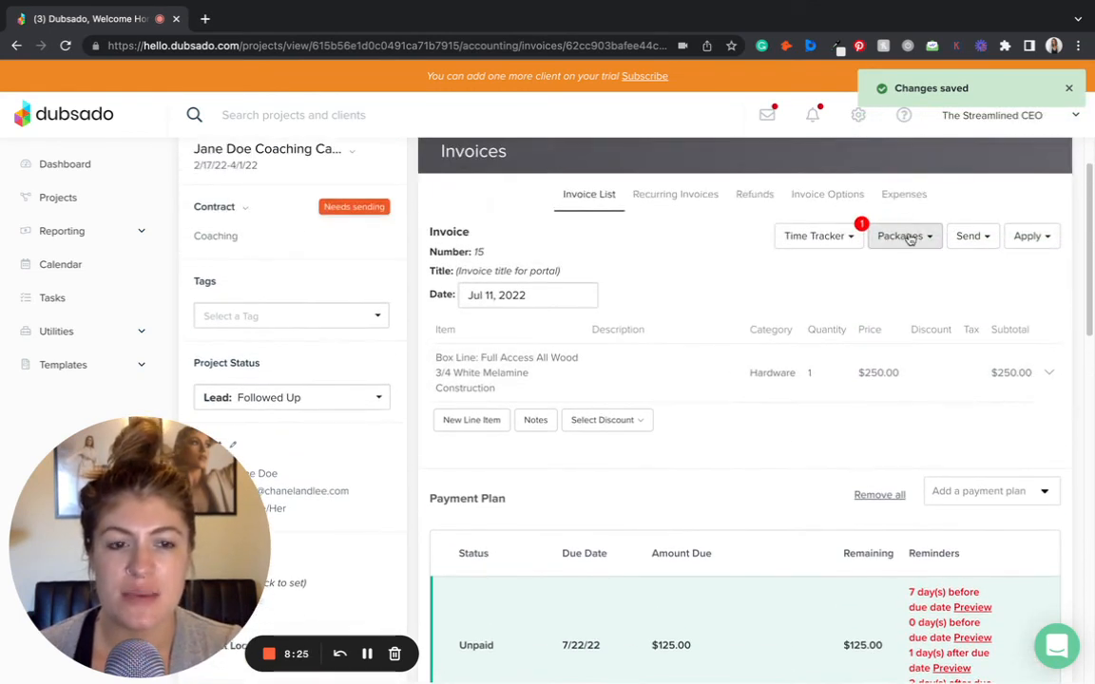
pyautogui.click(910, 240)
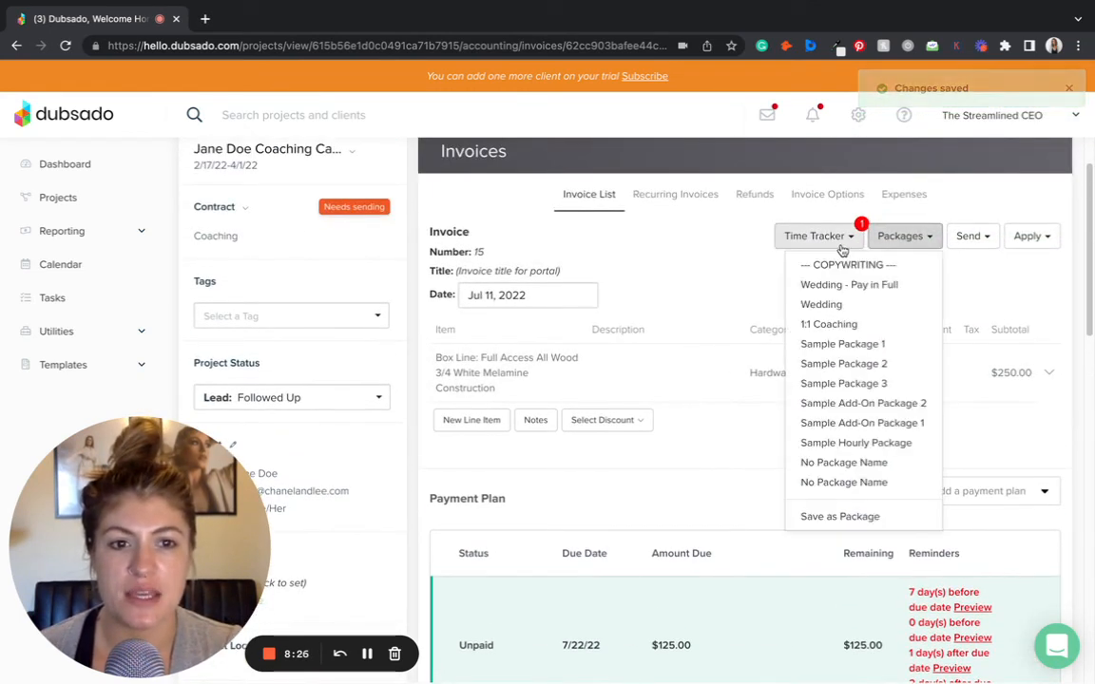
pyautogui.click(848, 308)
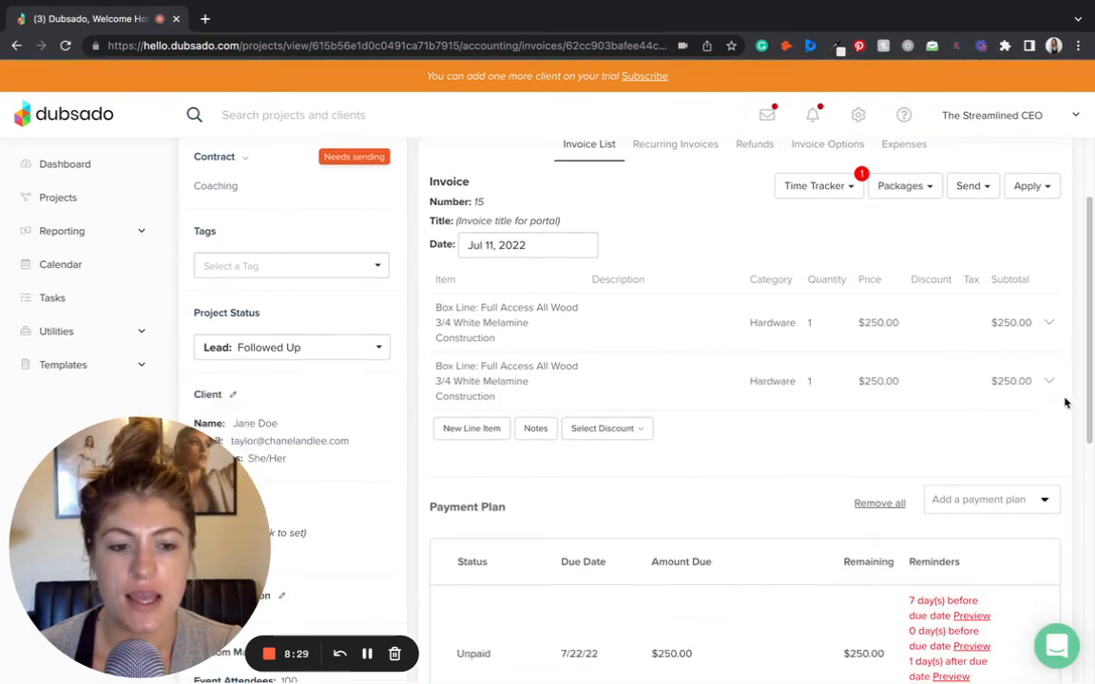
pyautogui.scroll(-3, 1069, 406)
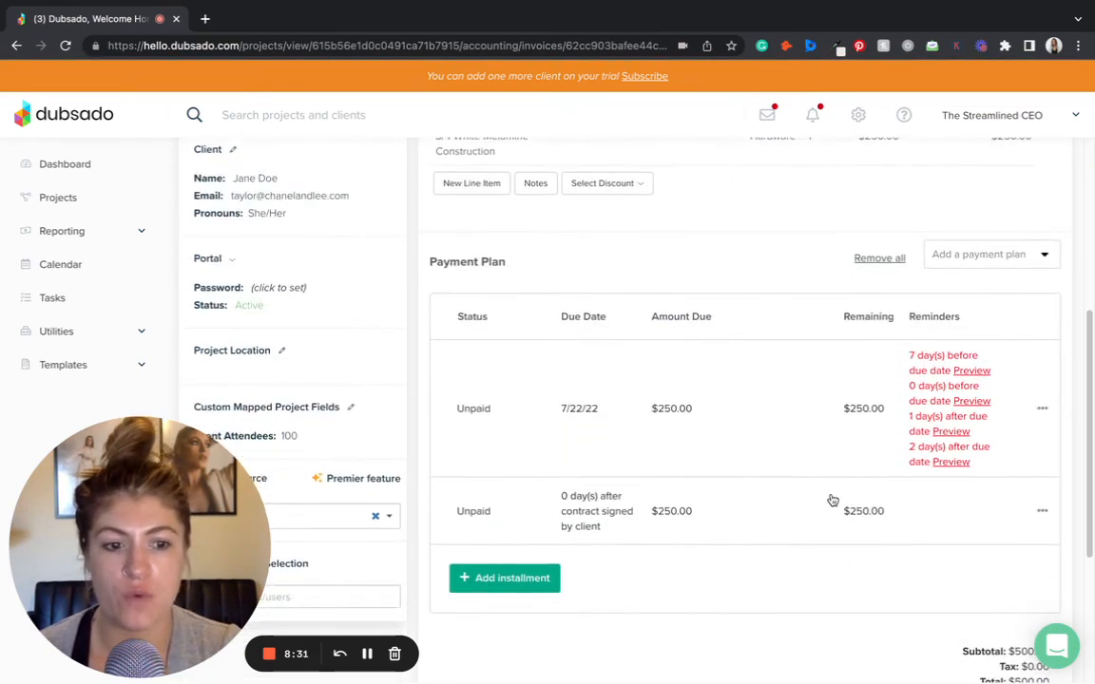
pyautogui.scroll(-1, 831, 501)
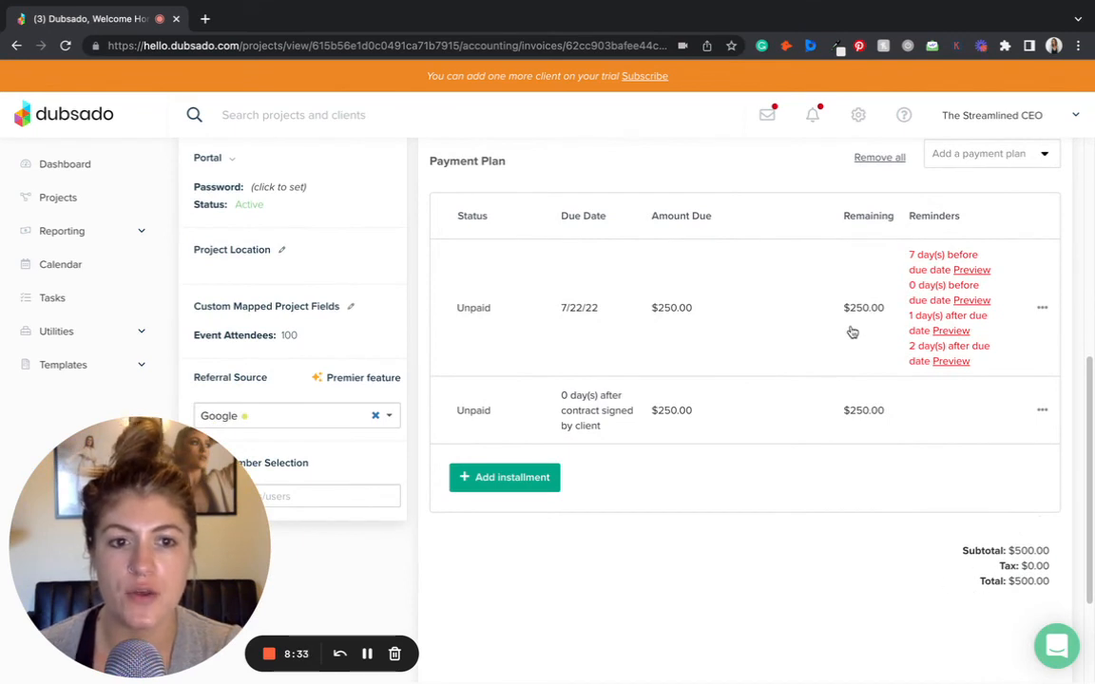